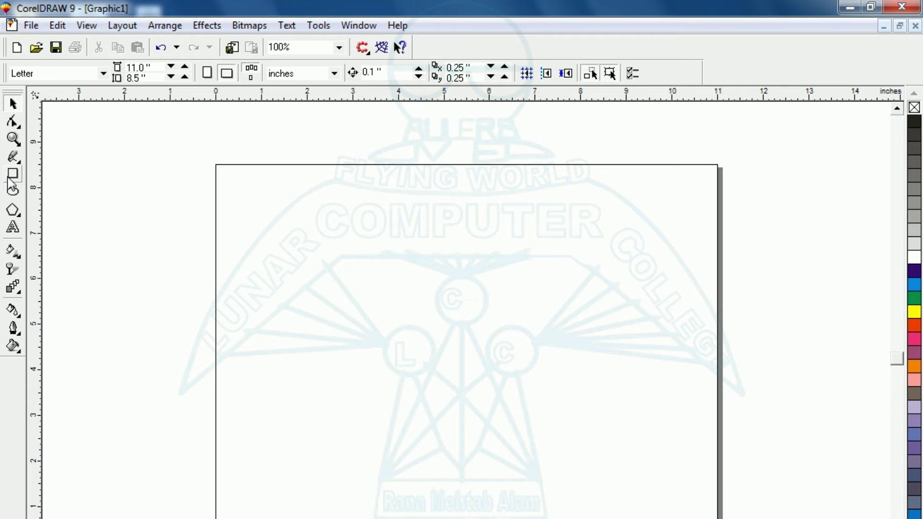
# Step: Draw a rectangle about 1.04 by 2.11 inches in the page's upper left area and convert it to curves
pyautogui.click(14, 176)
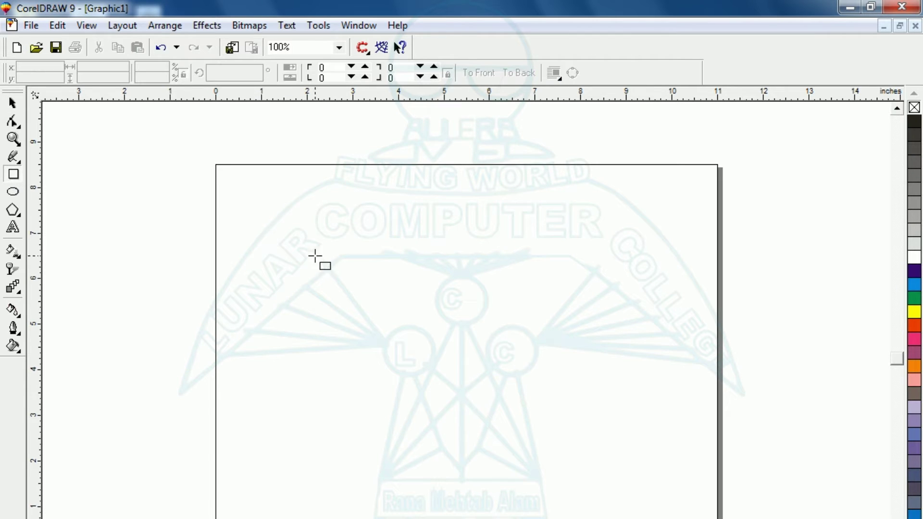
pyautogui.moveTo(320, 226)
pyautogui.mouseDown()
pyautogui.moveTo(346, 298)
pyautogui.moveTo(388, 325)
pyautogui.moveTo(378, 328)
pyautogui.moveTo(367, 309)
pyautogui.moveTo(368, 323)
pyautogui.mouseUp()
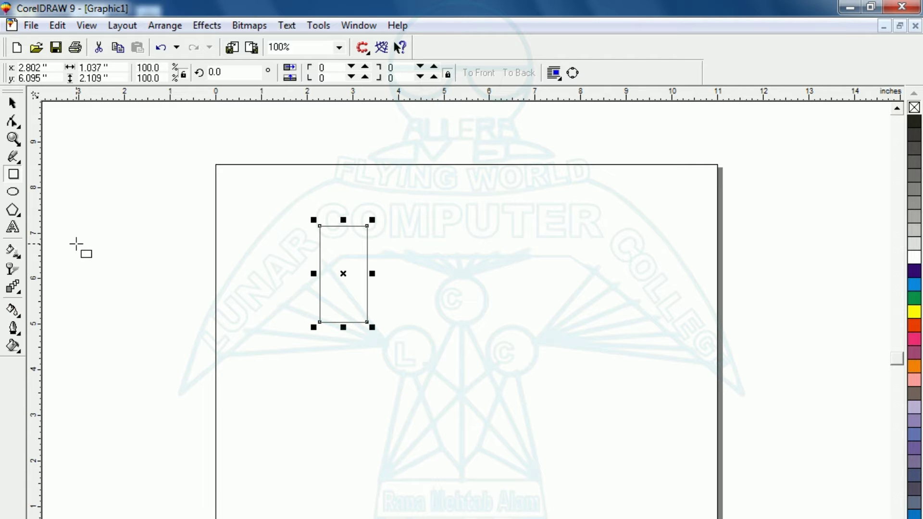
pyautogui.press('F2')
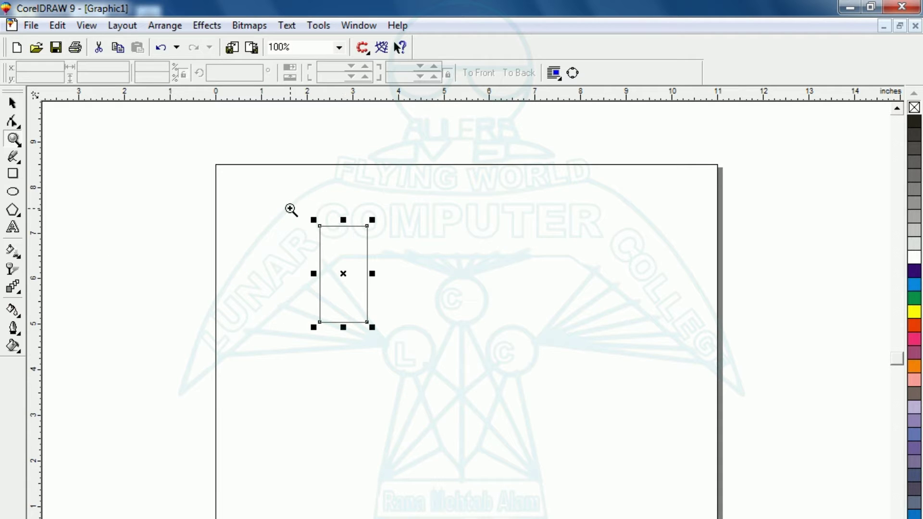
pyautogui.moveTo(307, 215); pyautogui.dragTo(413, 257)
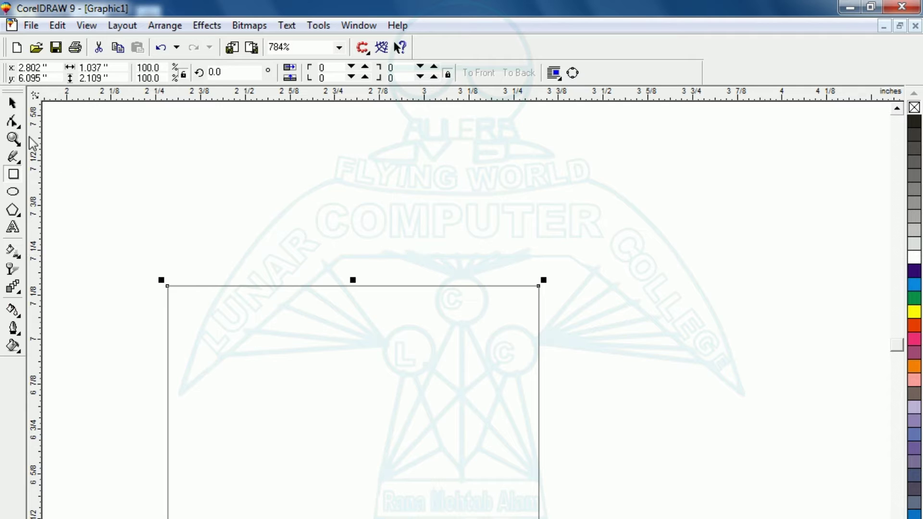
pyautogui.click(14, 123)
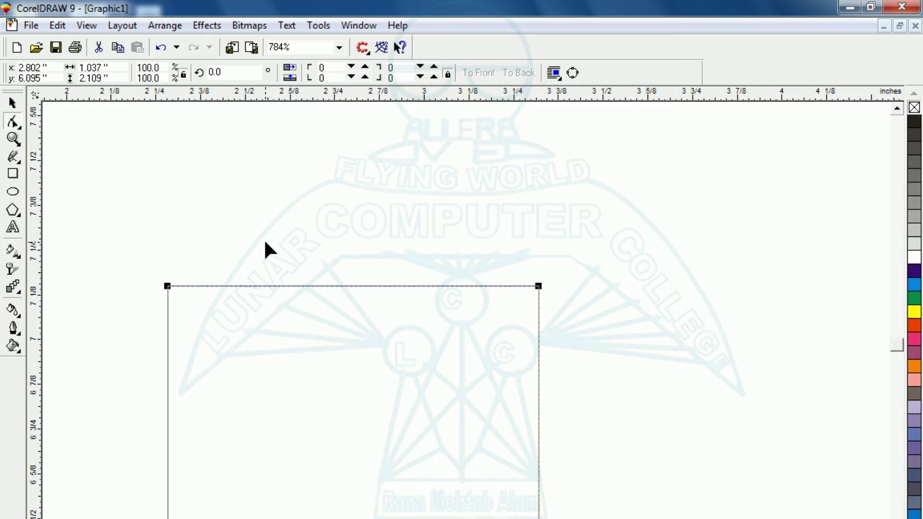
pyautogui.hotkey('ctrl', 'q')
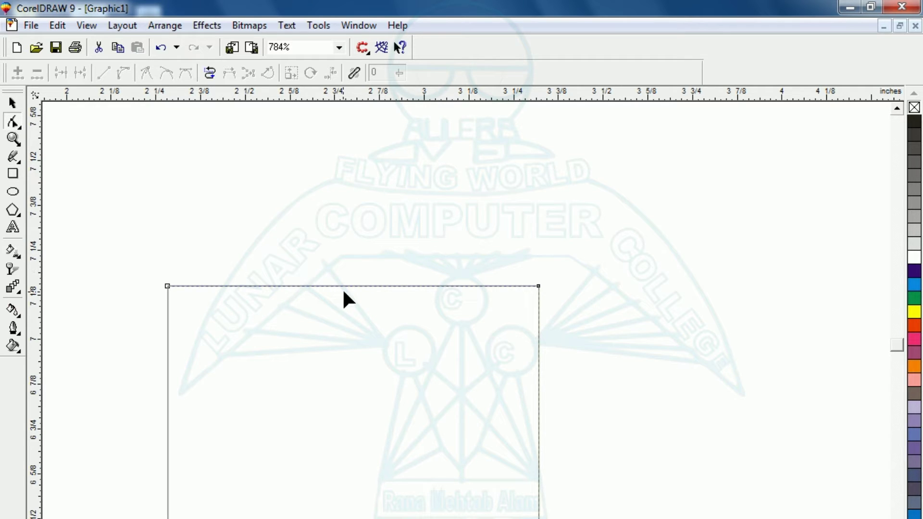
# Step: Bend the rectangle's top edge into a smooth arch by adding three nodes, raising them and deleting them
pyautogui.click(346, 286)
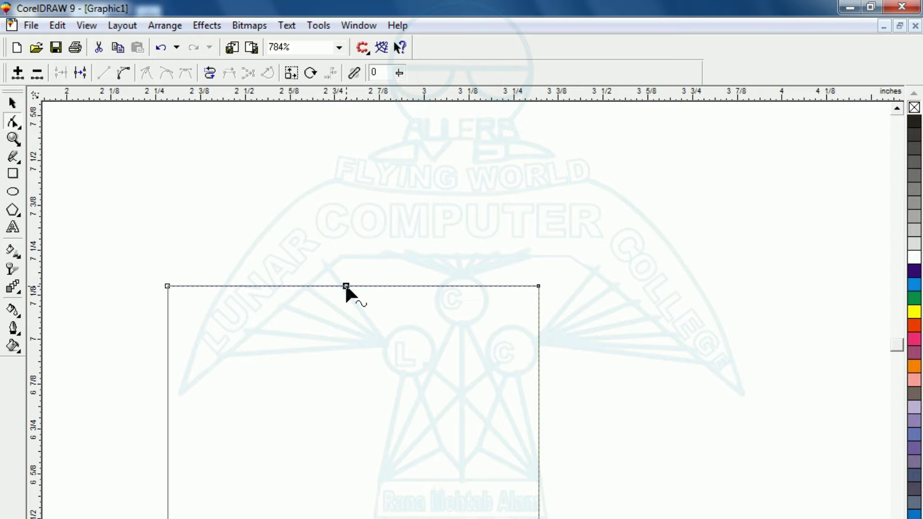
pyautogui.moveTo(346, 286)
pyautogui.mouseDown()
pyautogui.moveTo(344, 250)
pyautogui.moveTo(344, 262)
pyautogui.mouseUp()
pyautogui.click(255, 273)
pyautogui.moveTo(256, 273); pyautogui.dragTo(253, 265)
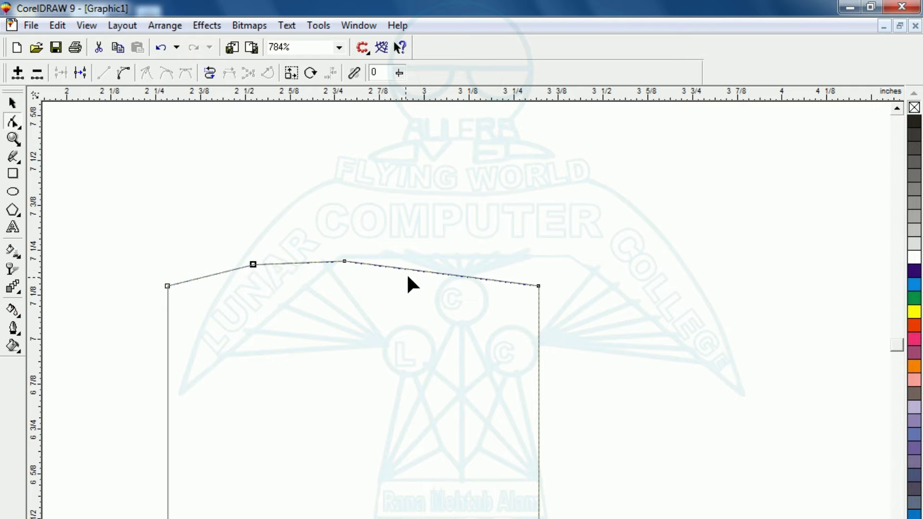
pyautogui.click(447, 275)
pyautogui.moveTo(447, 275); pyautogui.dragTo(447, 267)
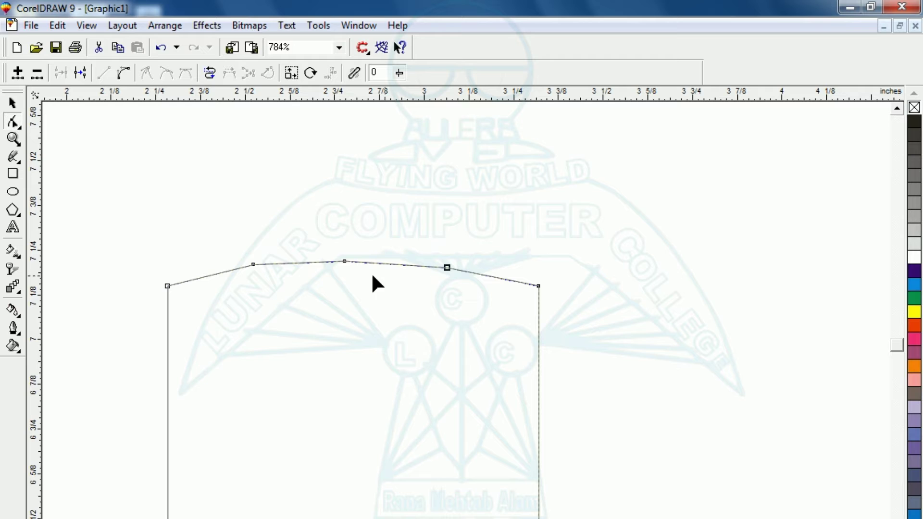
pyautogui.moveTo(344, 262); pyautogui.dragTo(341, 251)
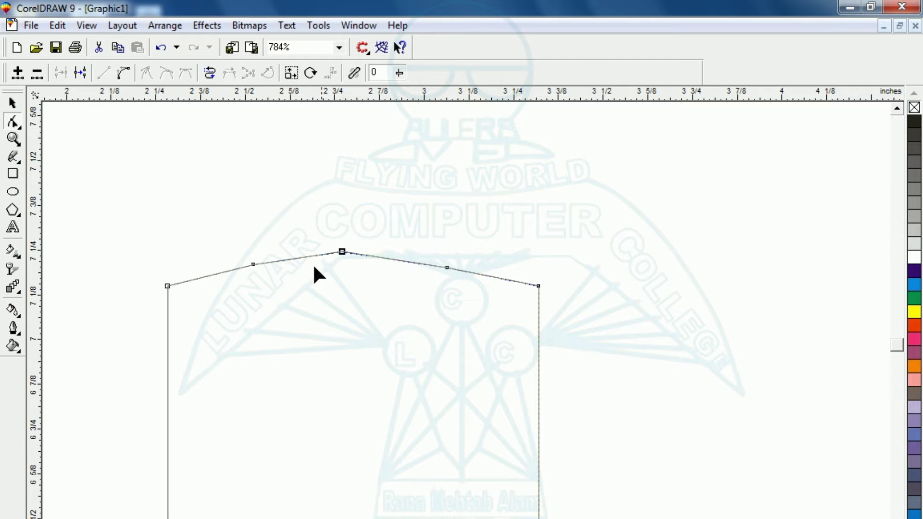
pyautogui.moveTo(213, 207); pyautogui.dragTo(480, 315)
pyautogui.press('Delete')
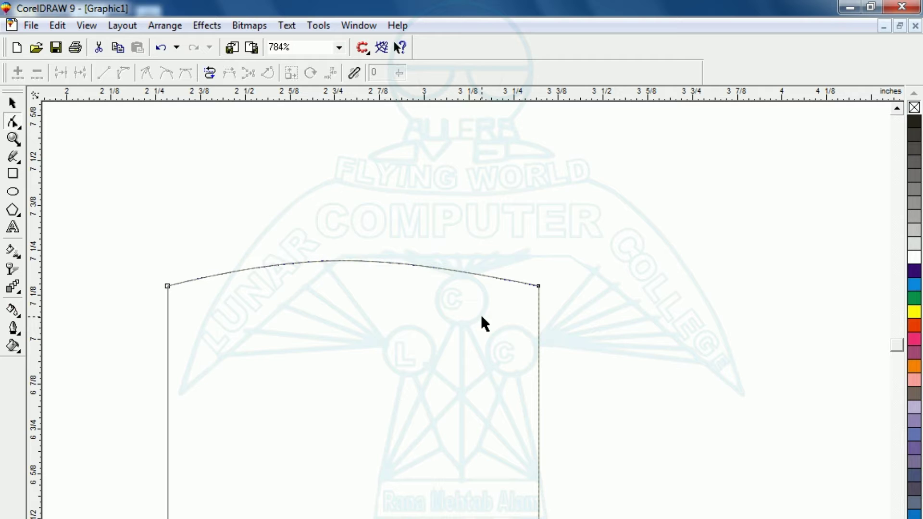
# Step: Add a node at the middle of the arched top edge and raise it slightly
pyautogui.doubleClick(342, 261)
pyautogui.moveTo(343, 262); pyautogui.dragTo(342, 258)
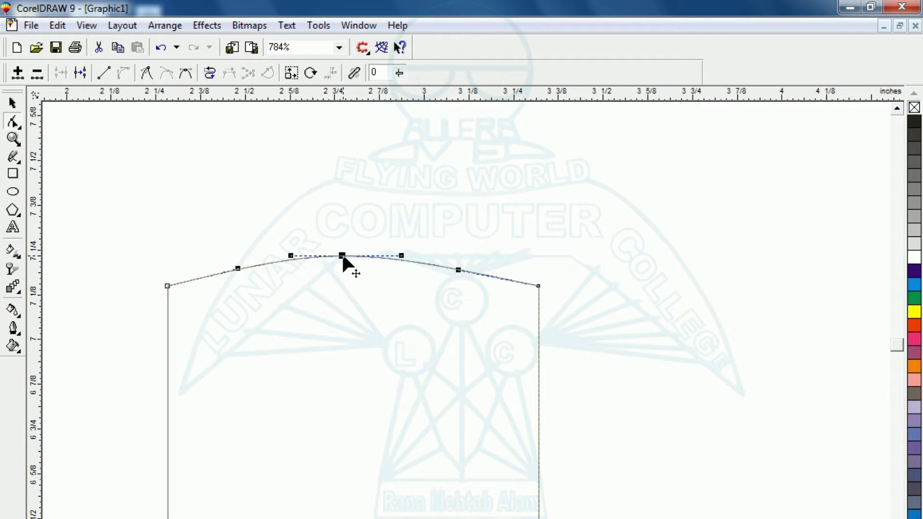
pyautogui.click(12, 103)
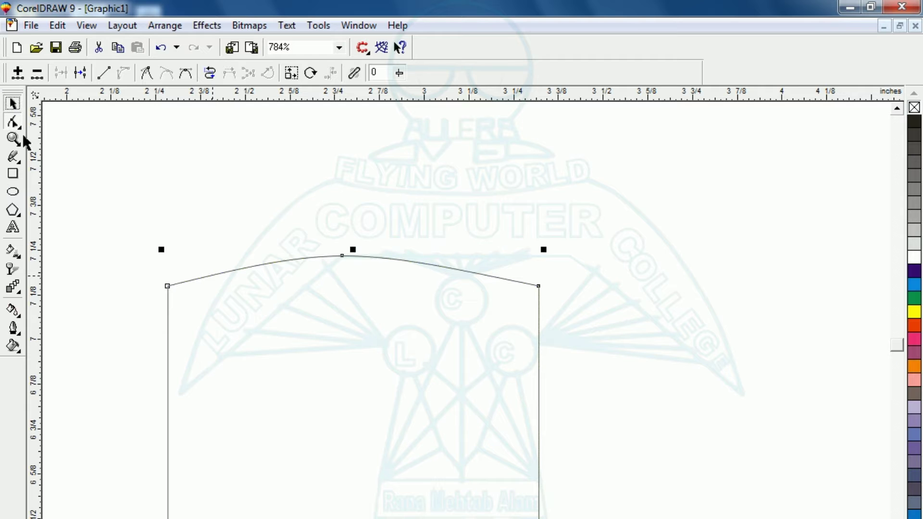
# Step: Mirror a copy of the arched shape downward below the original and nudge it up 0.1 inch to overlap
pyautogui.click(177, 266)
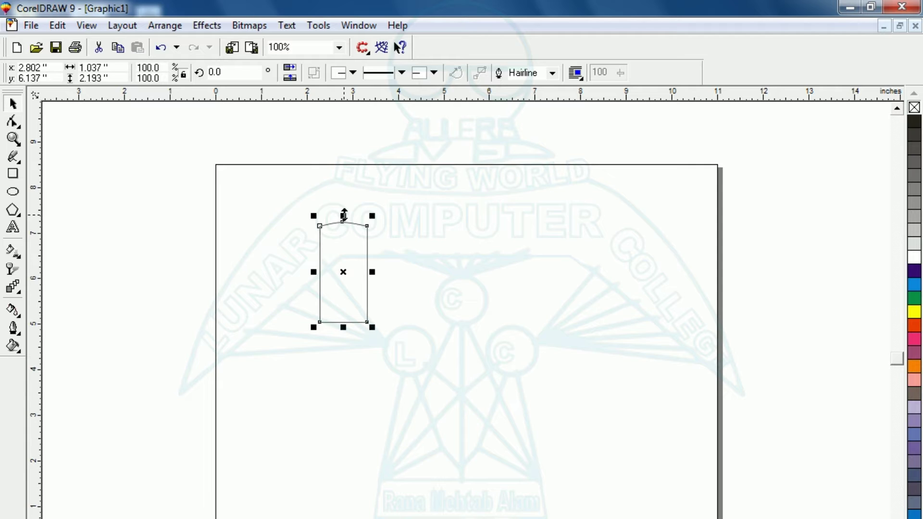
pyautogui.moveTo(345, 215); pyautogui.dragTo(340, 337)
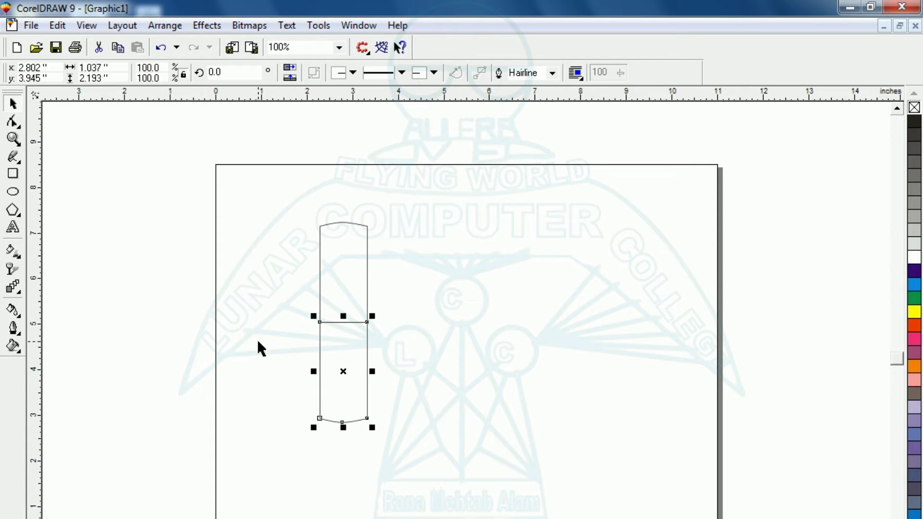
pyautogui.press('Up')
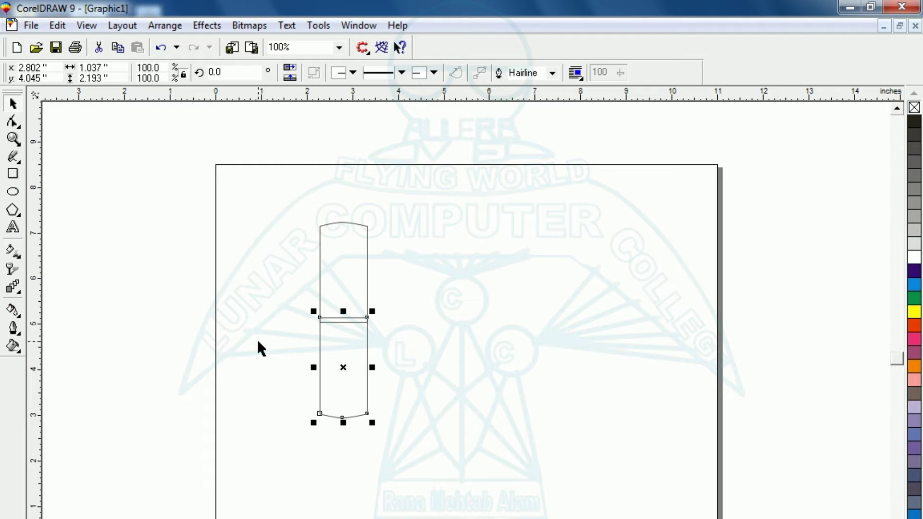
# Step: Weld the two overlapping mirrored halves into a single shape
pyautogui.click(257, 340)
pyautogui.moveTo(267, 187); pyautogui.dragTo(461, 483)
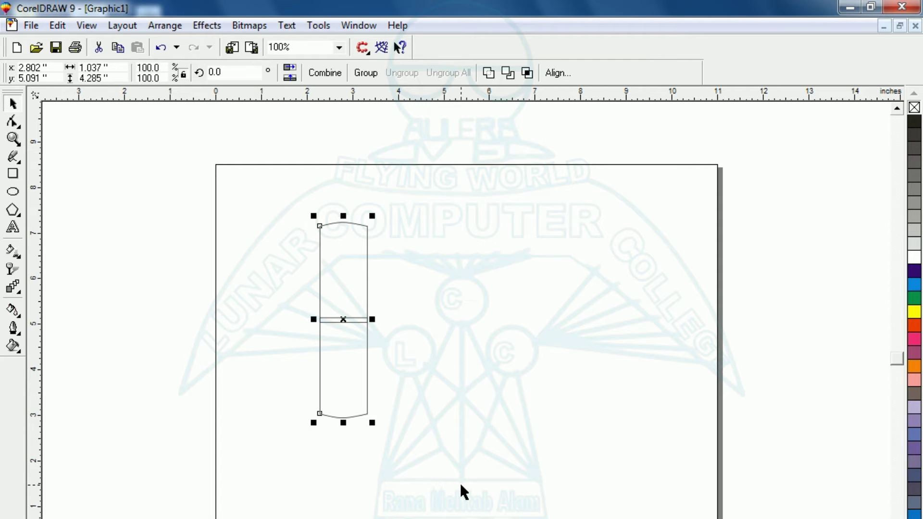
pyautogui.click(489, 73)
pyautogui.click(298, 443)
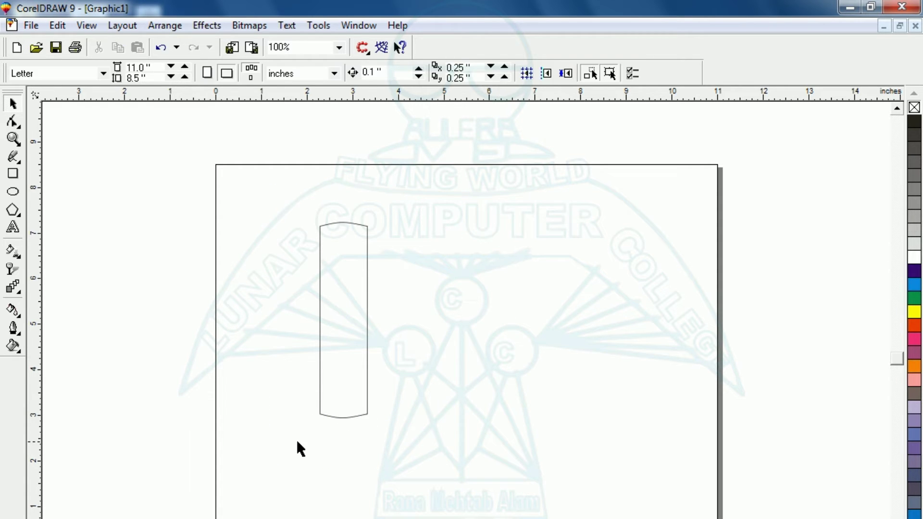
# Step: Move the welded shape down the page by about 1 inch
pyautogui.click(321, 406)
pyautogui.click(344, 320)
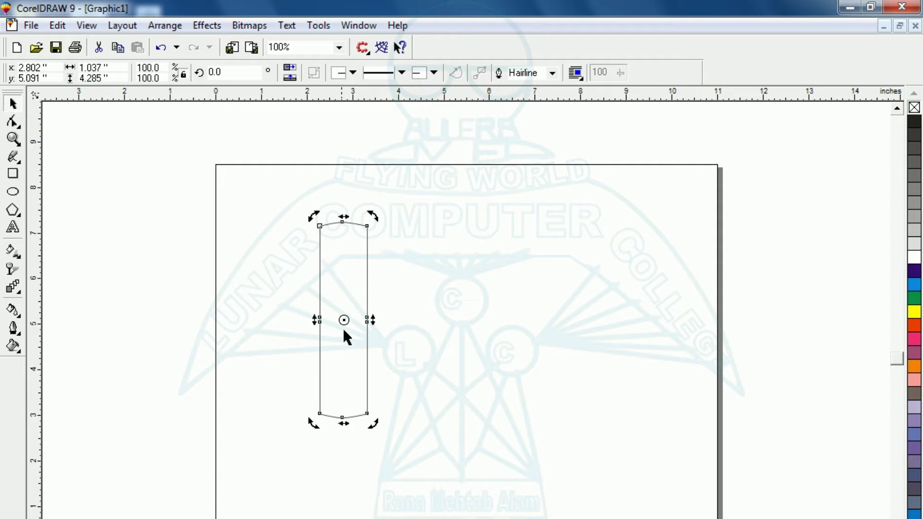
pyautogui.click(289, 335)
pyautogui.click(340, 324)
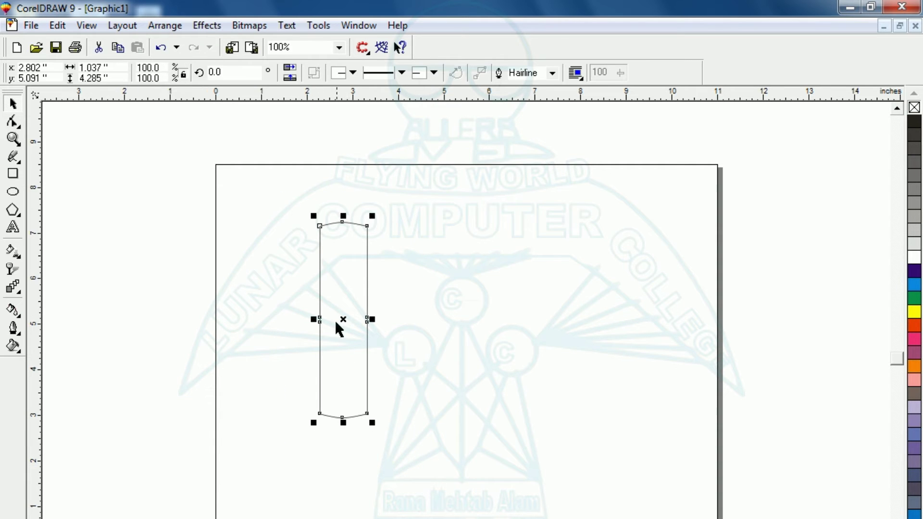
pyautogui.moveTo(344, 319); pyautogui.dragTo(339, 364)
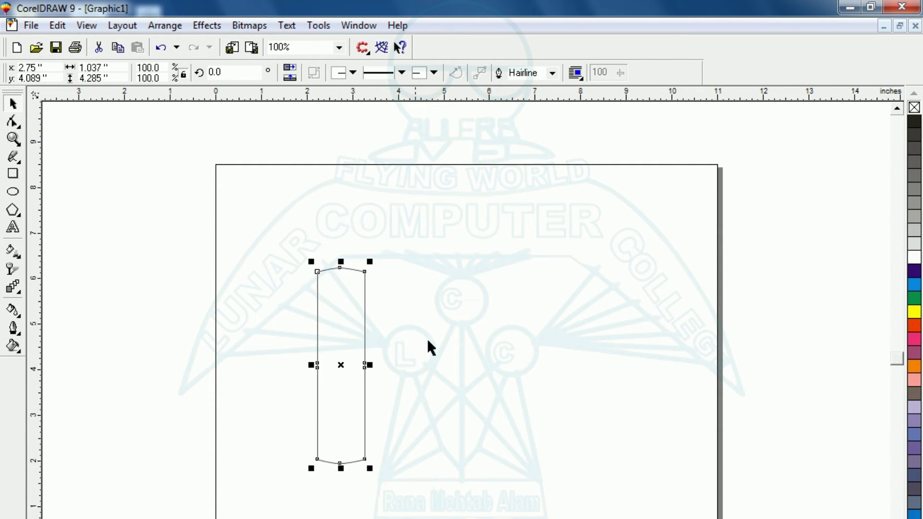
pyautogui.click(471, 330)
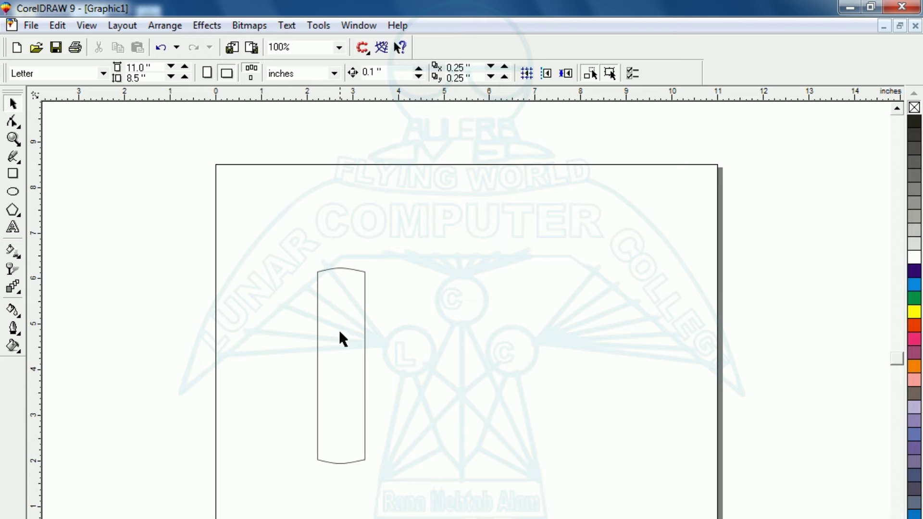
# Step: Draw a narrow rectangle about 0.62 by 2.46 inches to the right of the welded shape
pyautogui.click(13, 174)
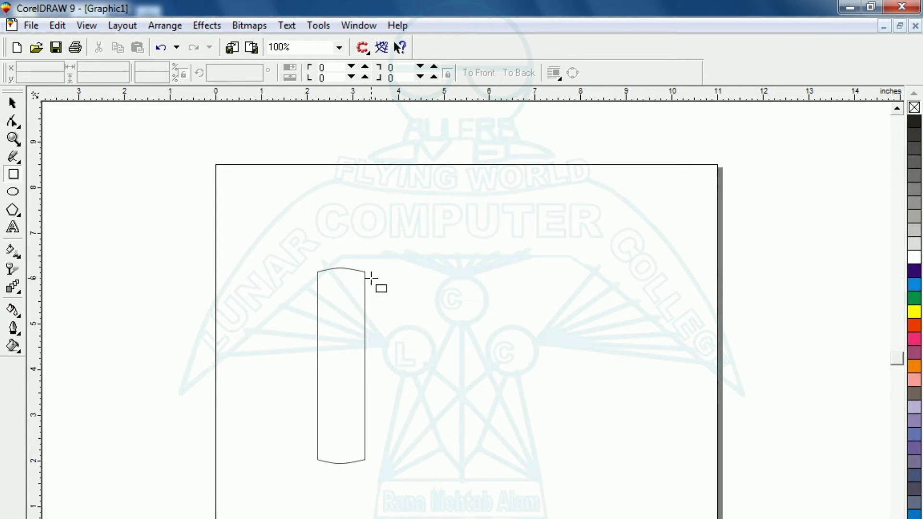
pyautogui.moveTo(424, 265); pyautogui.dragTo(452, 378)
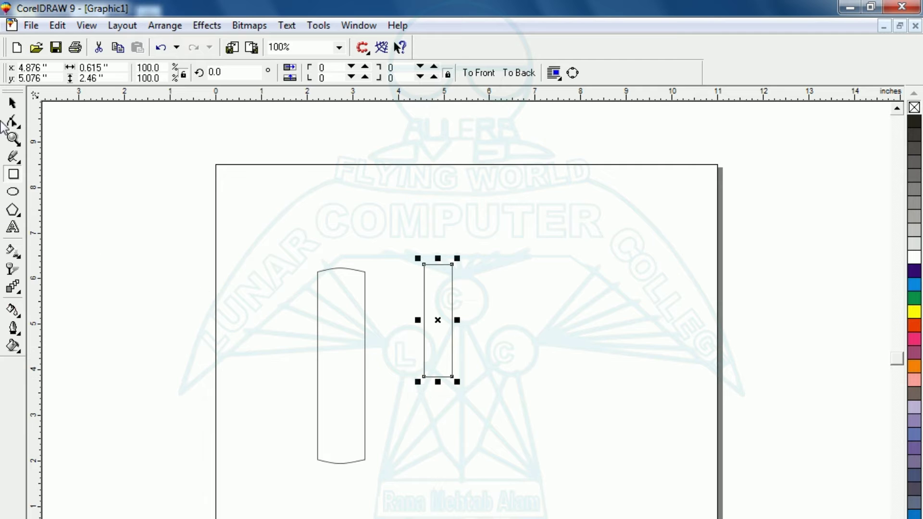
pyautogui.click(13, 103)
pyautogui.click(559, 374)
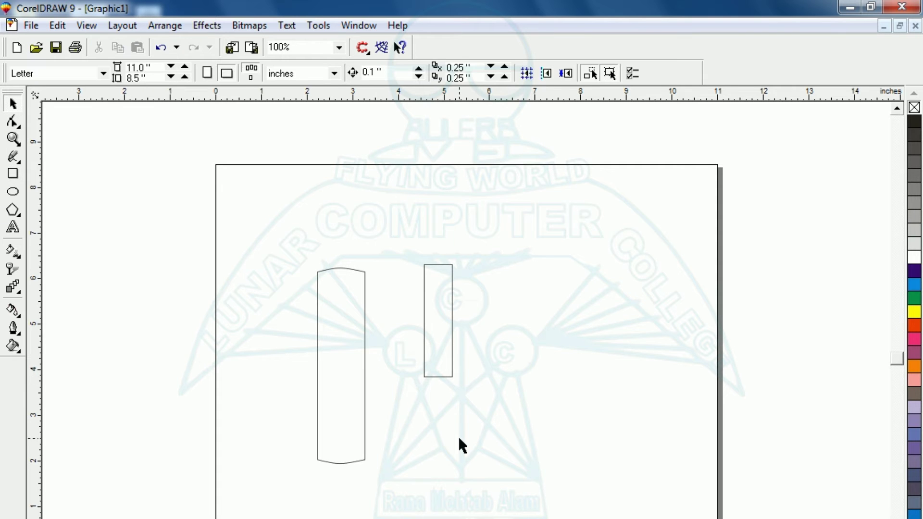
# Step: Convert the narrow rectangle to curves and add a node near the middle of each long side
pyautogui.click(438, 377)
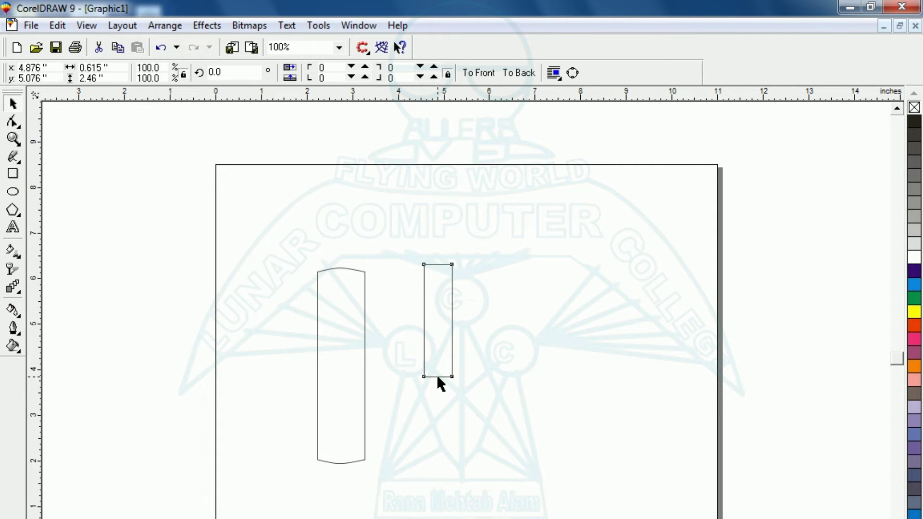
pyautogui.hotkey('shift', 'F2')
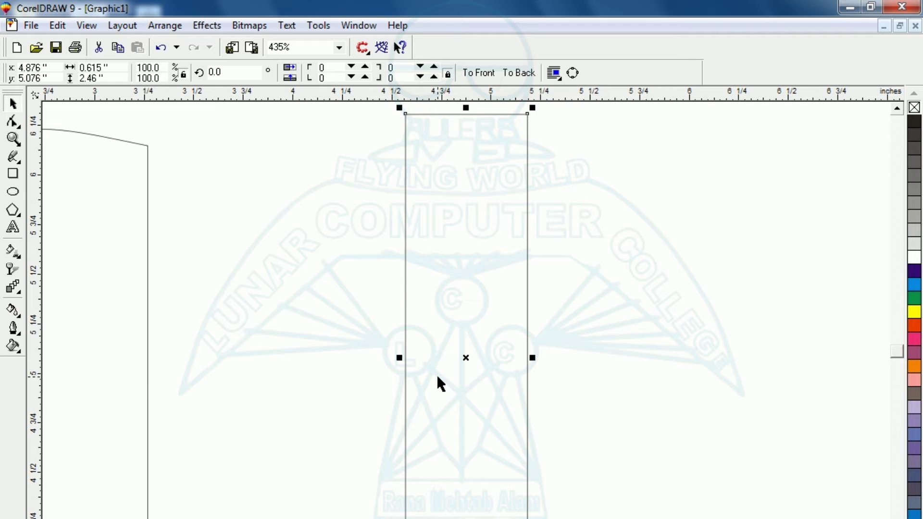
pyautogui.click(13, 122)
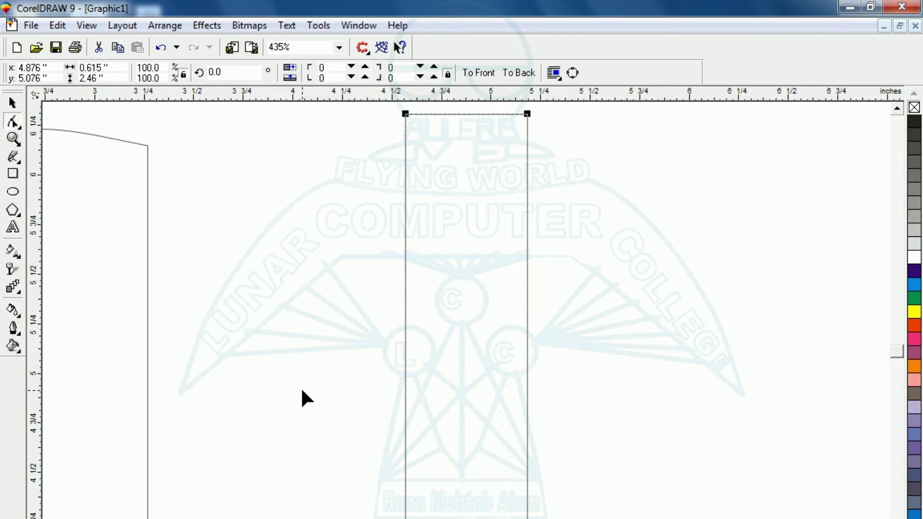
pyautogui.hotkey('ctrl', 'q')
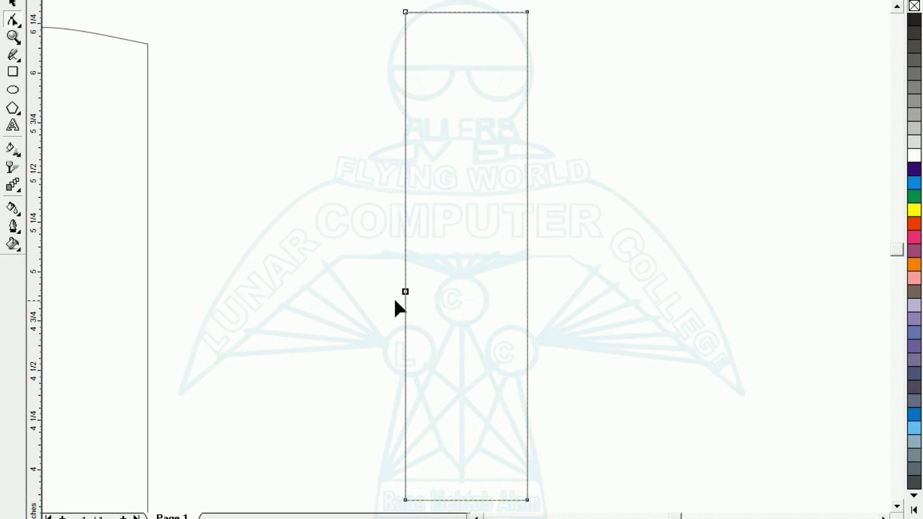
pyautogui.doubleClick(527, 294)
# Step: Bring the narrow shape's two bottom corner nodes together at its centre to form a downward point
pyautogui.click(897, 507)
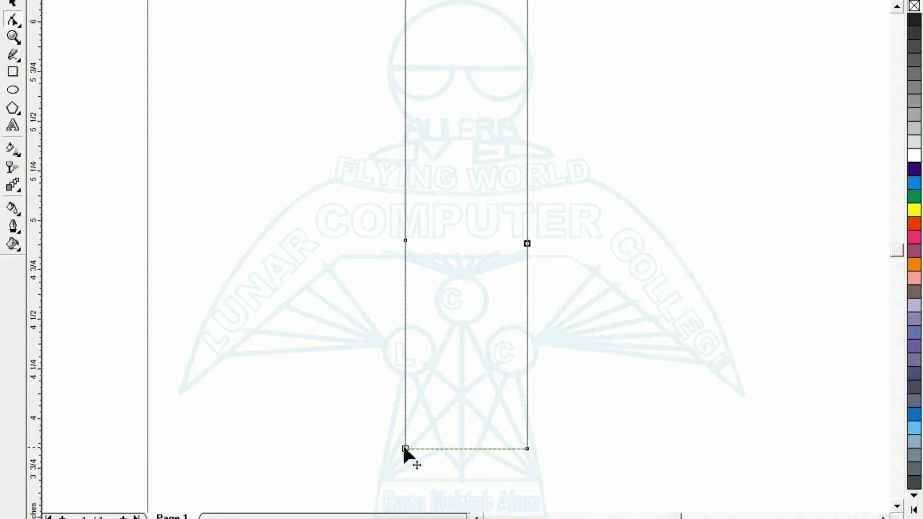
pyautogui.moveTo(406, 448); pyautogui.dragTo(454, 448)
pyautogui.moveTo(526, 448); pyautogui.dragTo(460, 448)
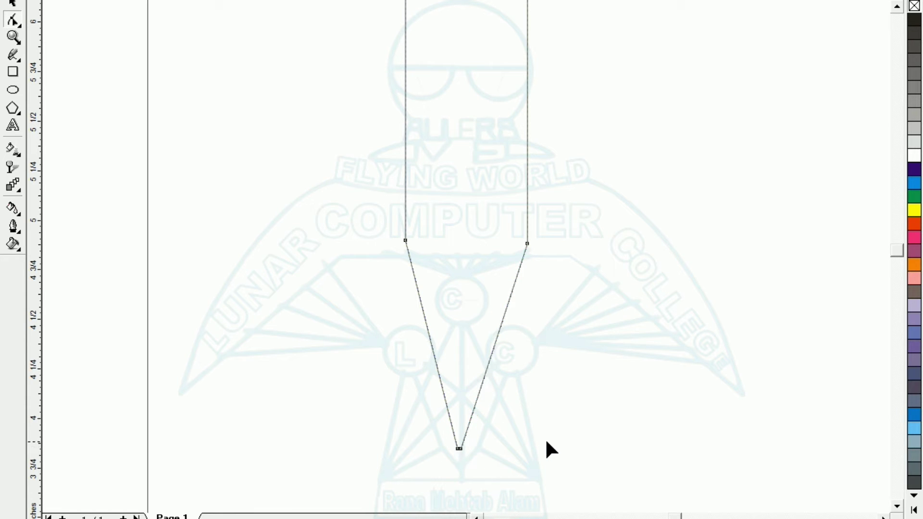
pyautogui.press('F3')
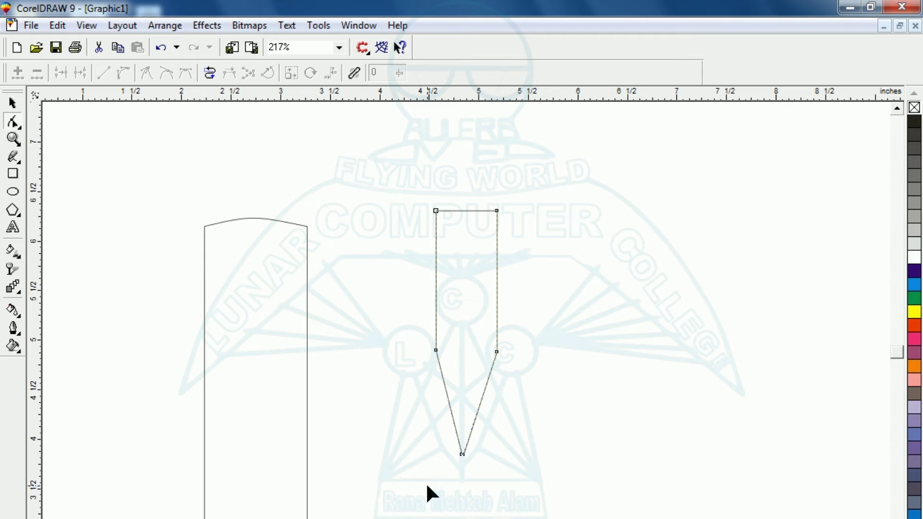
pyautogui.click(12, 103)
# Step: Undo the last node edit on the pointed shape's top edge
pyautogui.press('F2')
pyautogui.moveTo(409, 181); pyautogui.dragTo(560, 242)
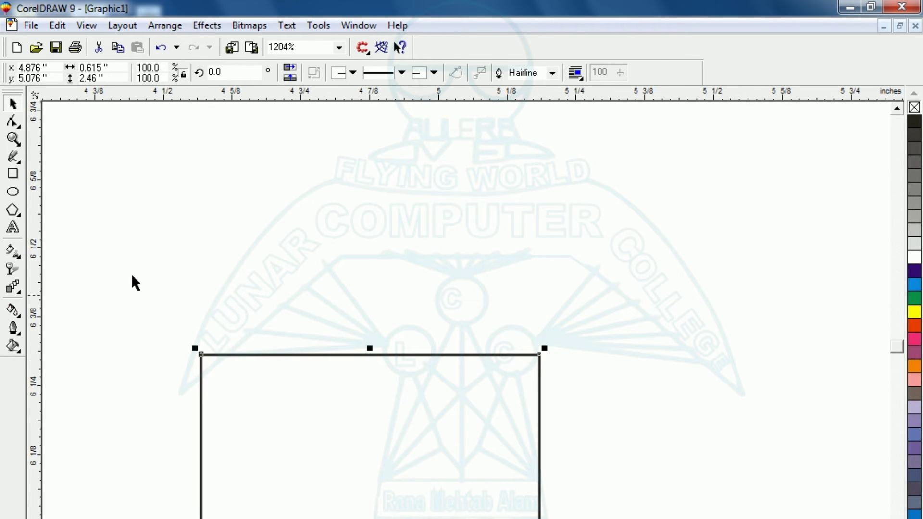
pyautogui.hotkey('ctrl', 'z')
pyautogui.click(348, 355)
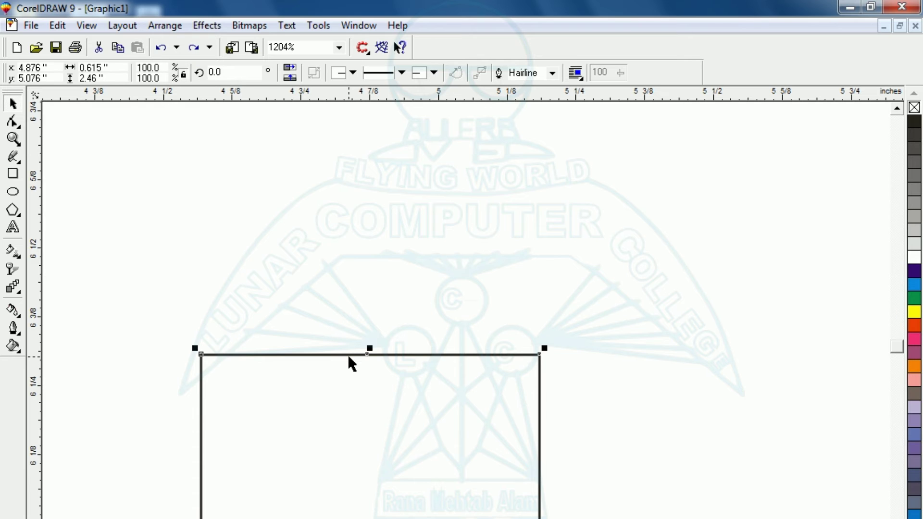
# Step: Draw a flat ellipse about 0.09 inches high across the pointed shape's top edge and centre it vertically on that edge
pyautogui.click(121, 296)
pyautogui.click(13, 192)
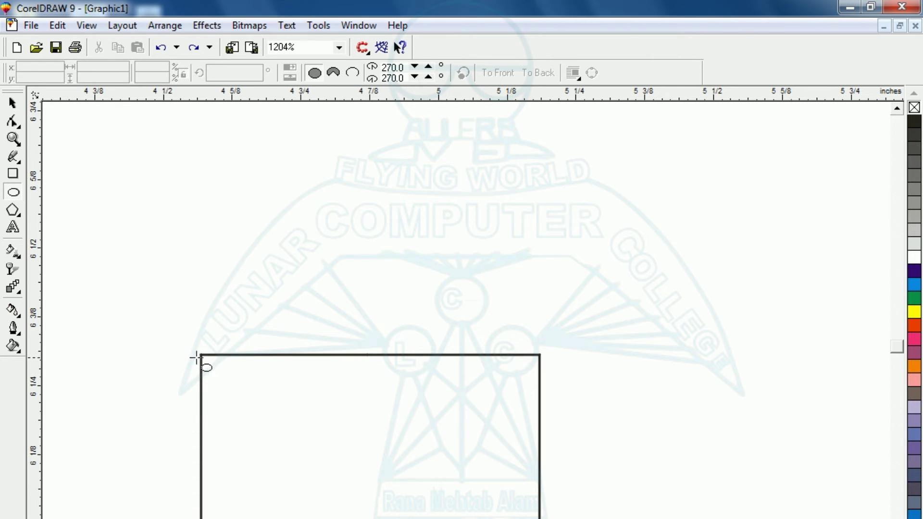
pyautogui.moveTo(201, 356); pyautogui.dragTo(541, 386)
pyautogui.moveTo(372, 387); pyautogui.dragTo(372, 355)
pyautogui.click(12, 103)
pyautogui.click(112, 382)
# Step: Stretch the ellipse's left end out to the pointed shape's upper-left corner, making it about 0.622 inches wide
pyautogui.press('F2')
pyautogui.moveTo(136, 315); pyautogui.dragTo(308, 429)
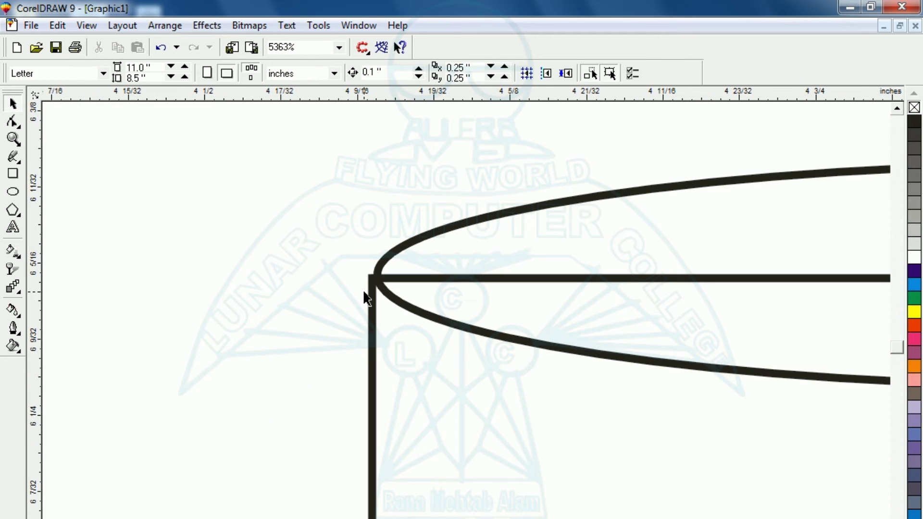
pyautogui.click(397, 302)
pyautogui.moveTo(371, 277); pyautogui.dragTo(360, 277)
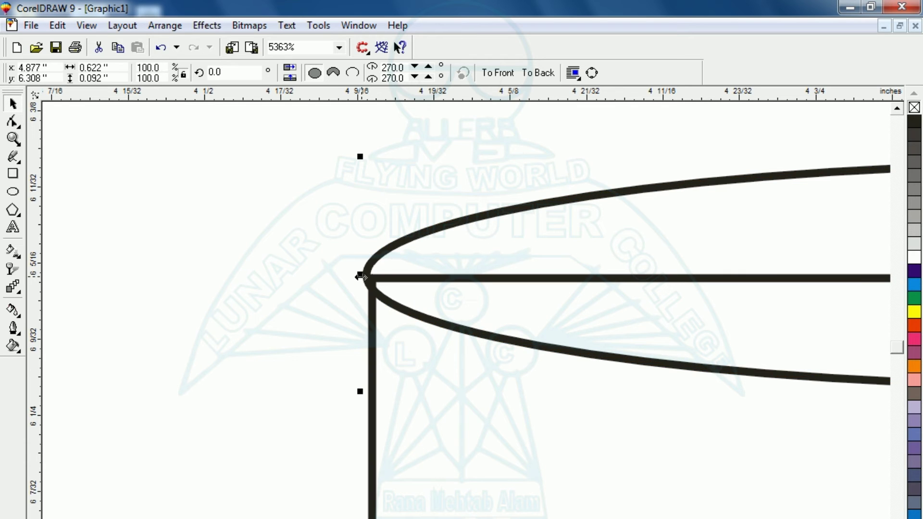
# Step: Pull the ellipse's right end in toward the pointed shape's upper-right corner, making it about 0.62 inches wide
pyautogui.press('F3')
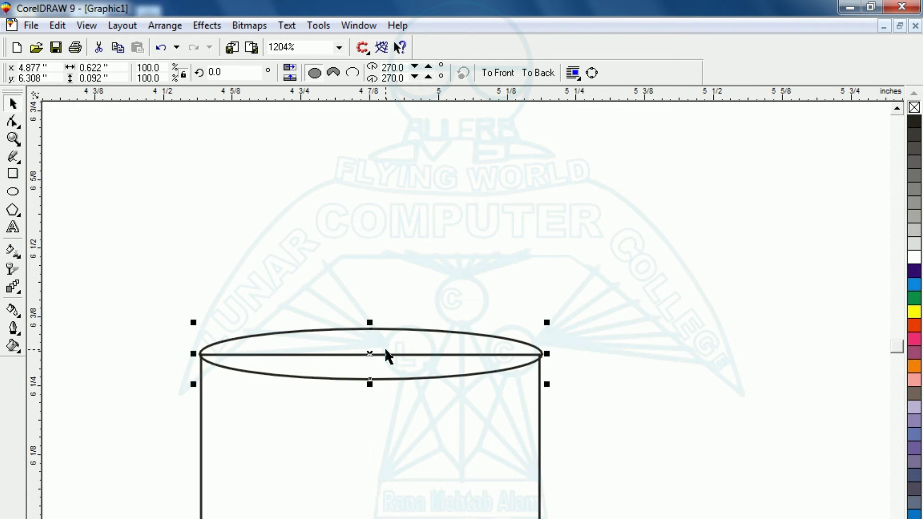
pyautogui.press('z')
pyautogui.moveTo(471, 303); pyautogui.dragTo(575, 385)
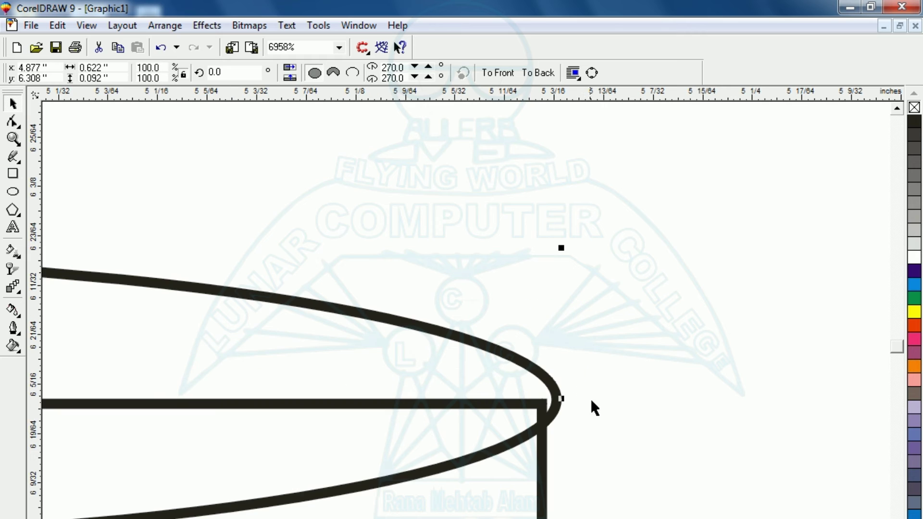
pyautogui.click(602, 356)
pyautogui.click(554, 406)
pyautogui.moveTo(559, 399); pyautogui.dragTo(558, 399)
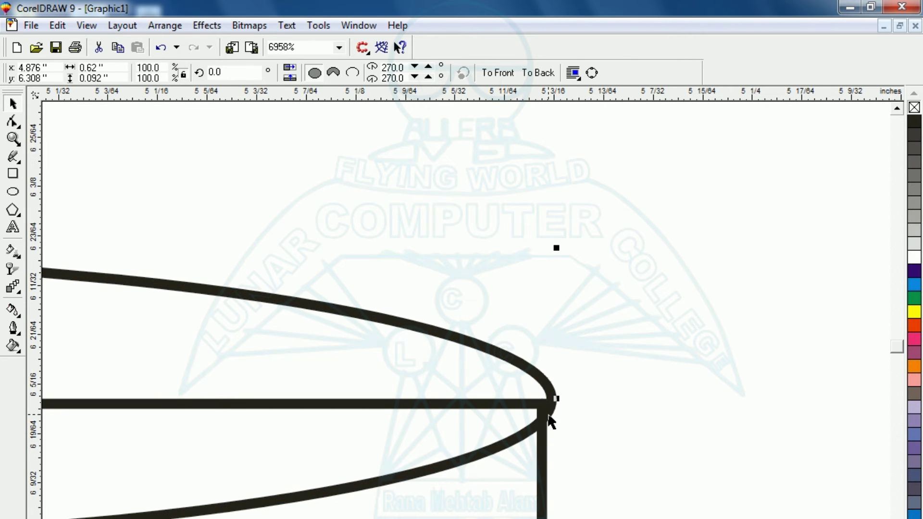
pyautogui.press('F3')
pyautogui.click(540, 423)
# Step: Align the ellipse and the pointed shape on their horizontal centres
pyautogui.press('F3')
pyautogui.moveTo(381, 160); pyautogui.dragTo(526, 425)
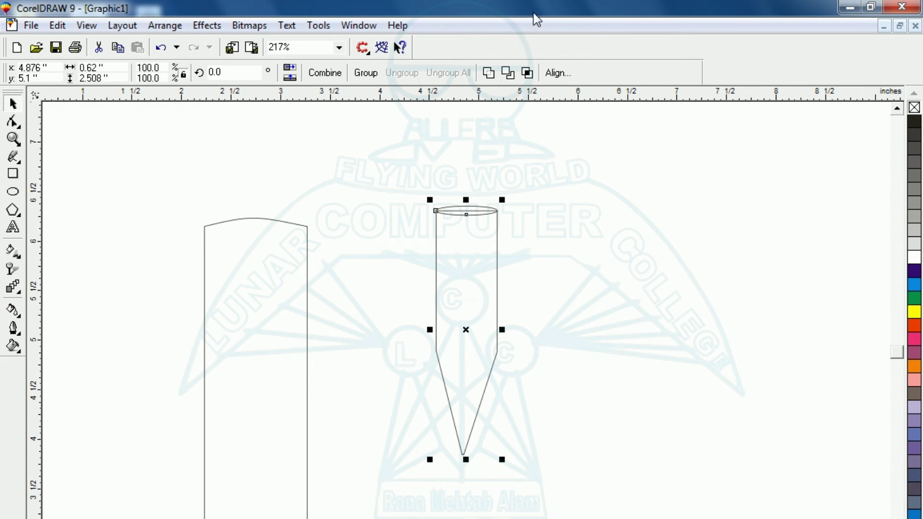
pyautogui.click(559, 73)
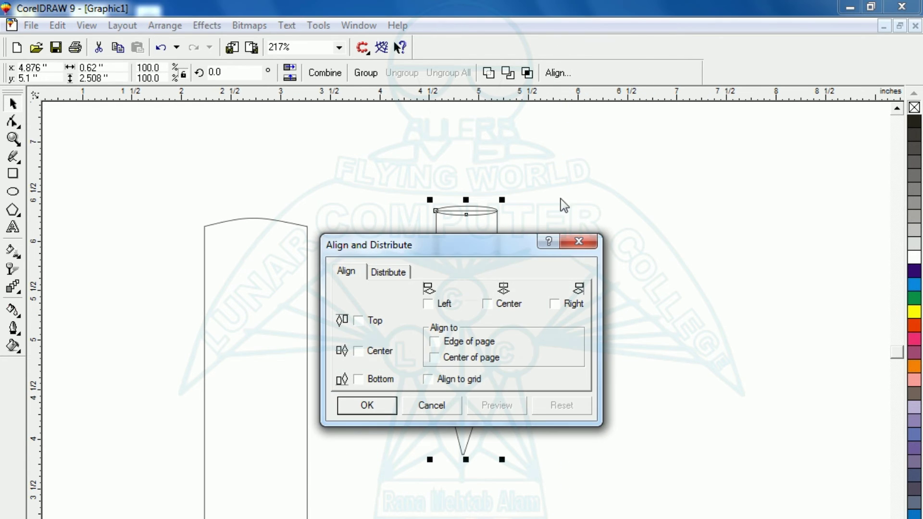
pyautogui.click(495, 308)
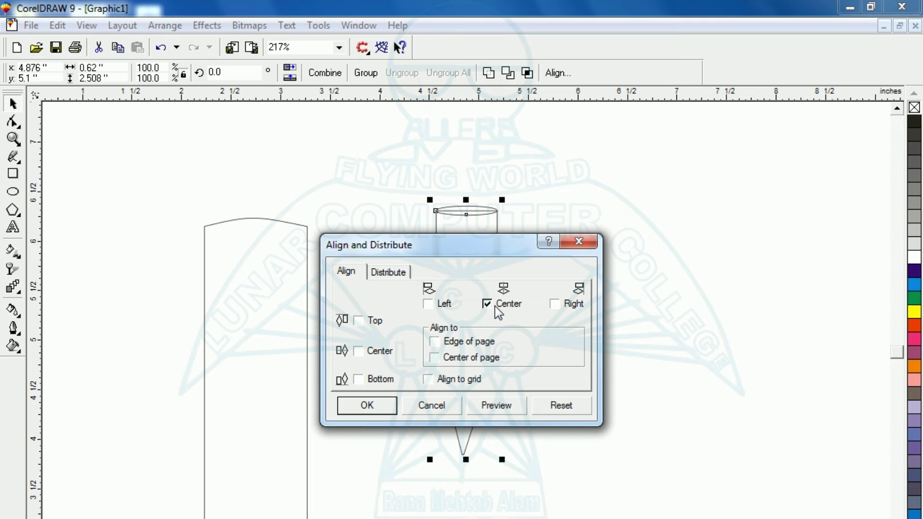
pyautogui.click(375, 411)
pyautogui.click(419, 459)
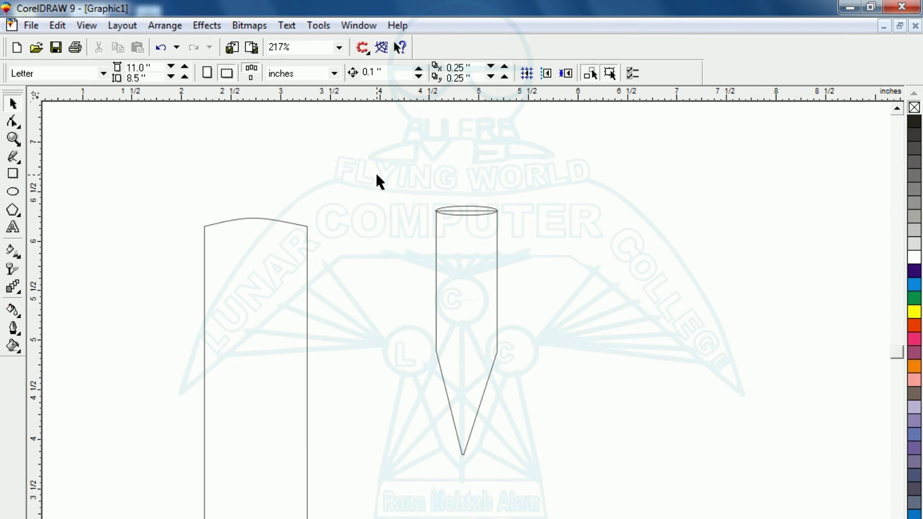
# Step: Weld the ellipse and the pointed shape into one outline with an arched top, and check the joined top edge
pyautogui.moveTo(461, 326); pyautogui.dragTo(574, 500)
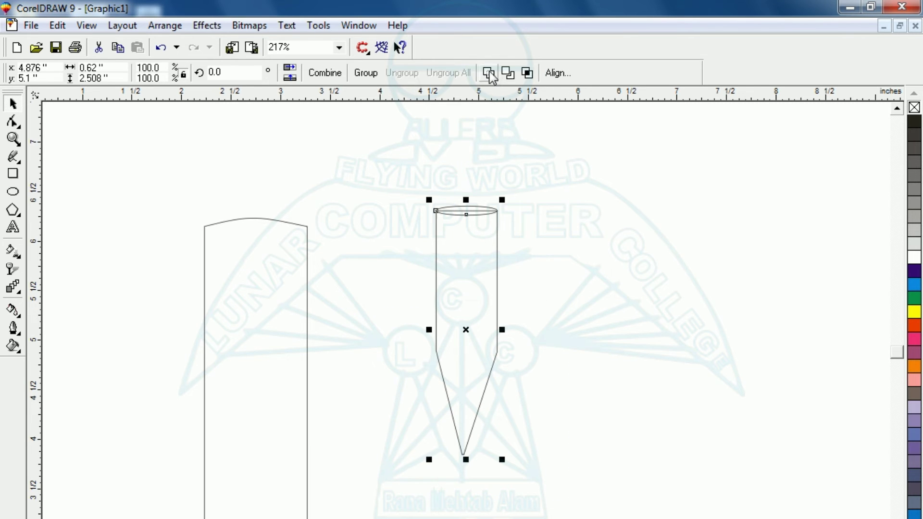
pyautogui.click(591, 314)
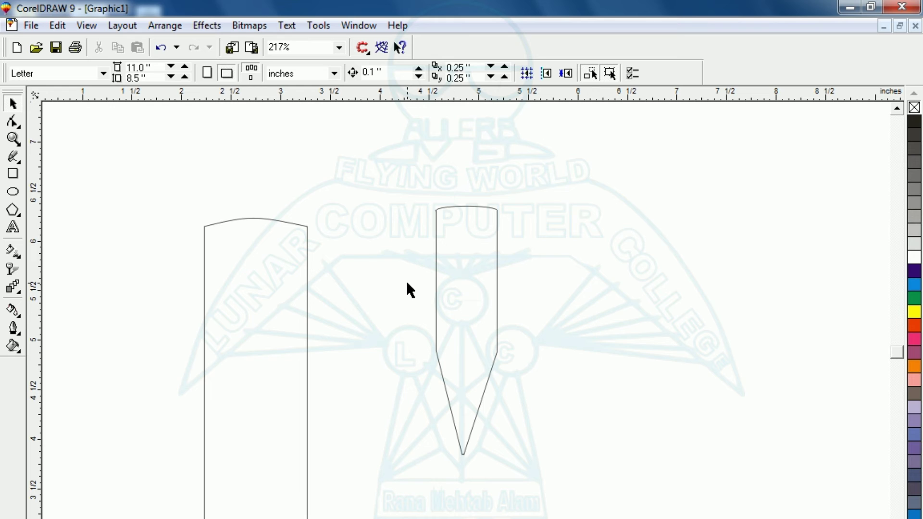
pyautogui.press('F2')
pyautogui.moveTo(398, 163); pyautogui.dragTo(559, 241)
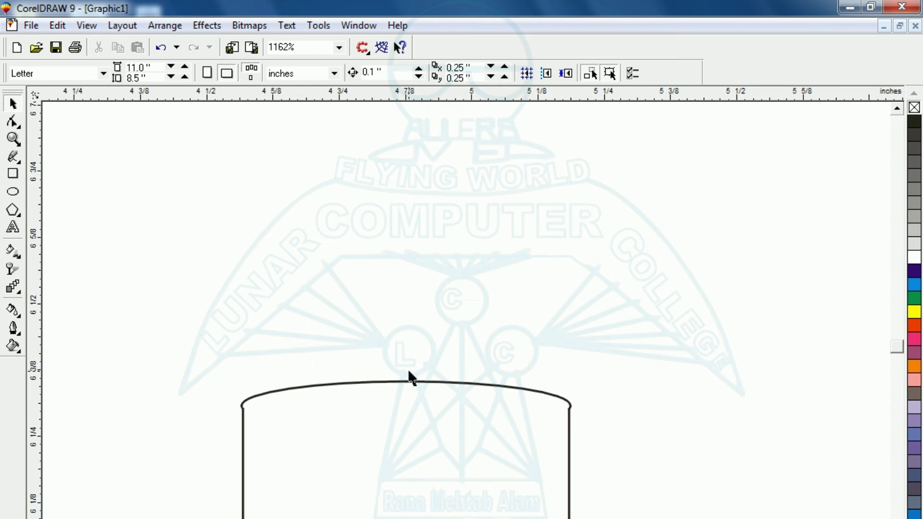
pyautogui.press('F3')
pyautogui.press('F3')
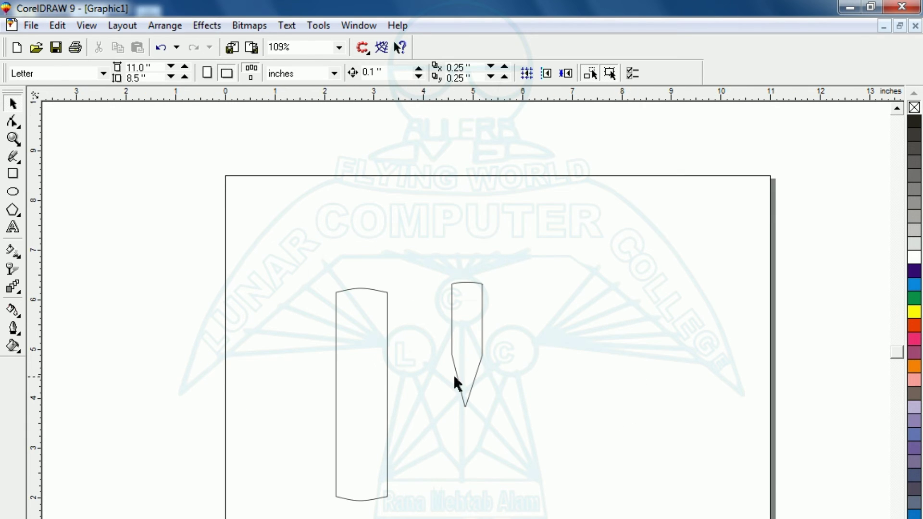
pyautogui.click(475, 359)
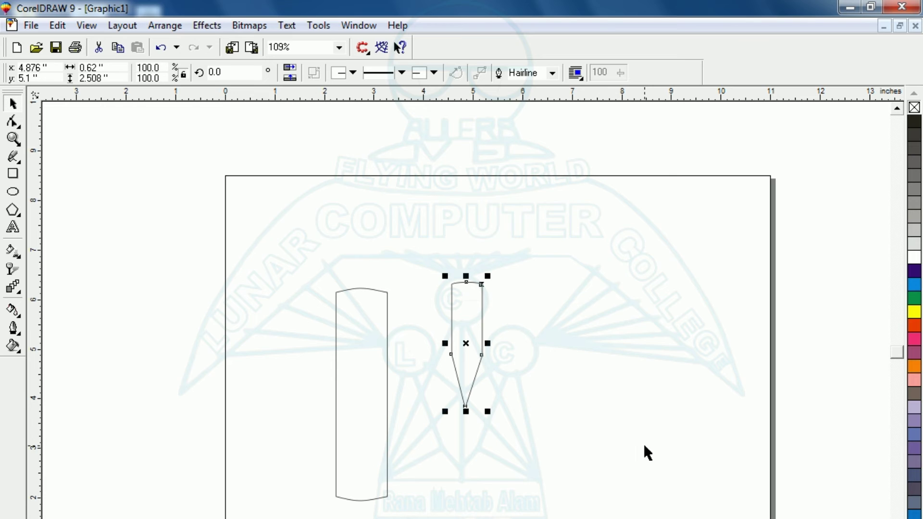
pyautogui.click(591, 452)
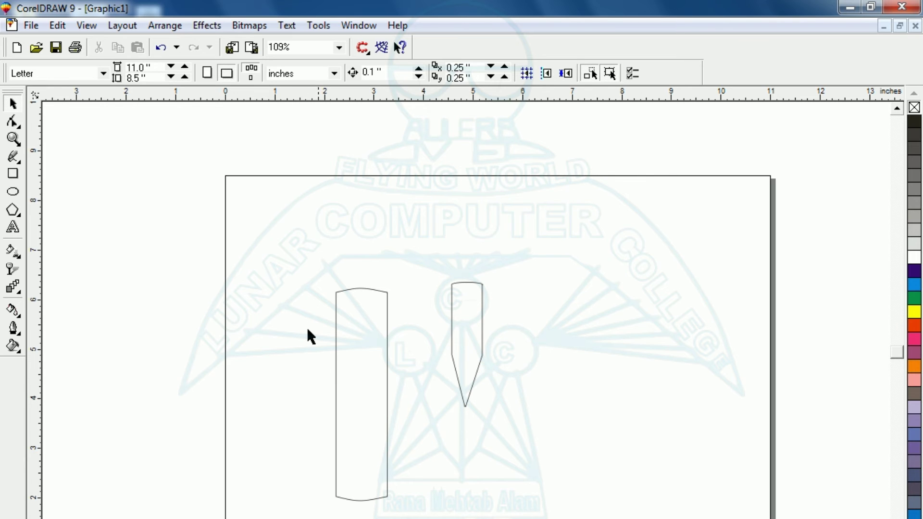
# Step: Align the pointed shape and the arched bar on their horizontal centres so they share one vertical axis
pyautogui.moveTo(301, 238); pyautogui.dragTo(534, 517)
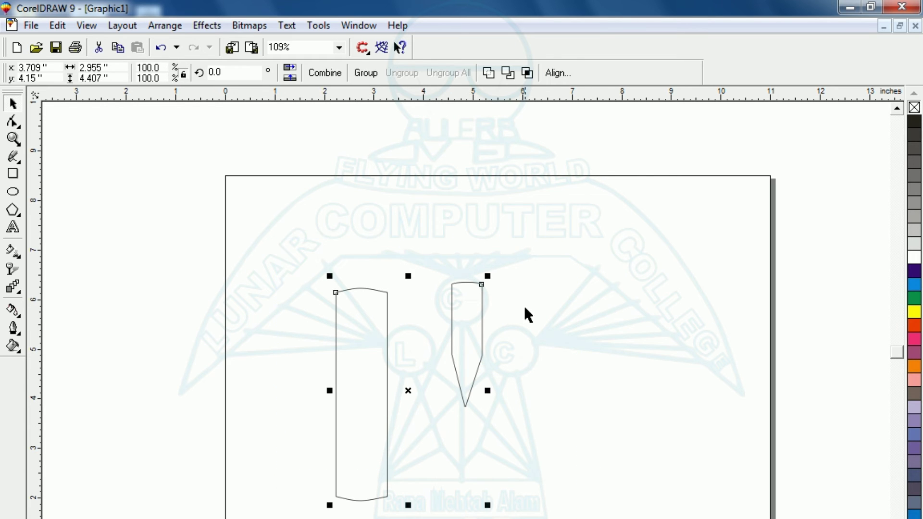
pyautogui.click(555, 73)
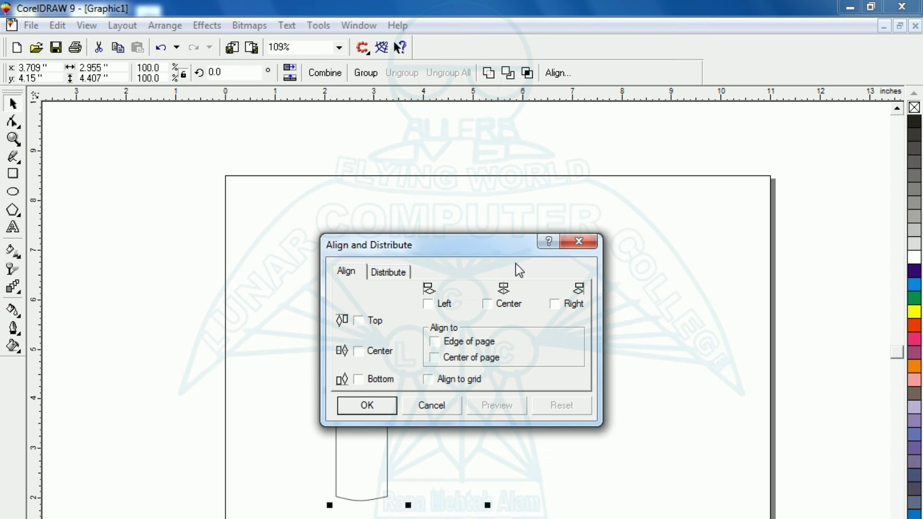
pyautogui.click(383, 406)
pyautogui.click(481, 394)
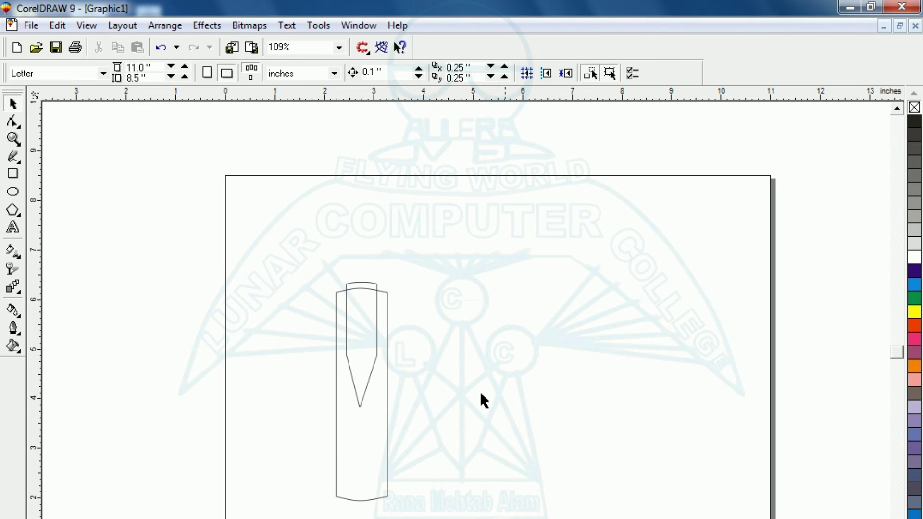
# Step: Move the pointed shape straight up until only its tapered tip overlaps the upper end of the bar
pyautogui.click(376, 360)
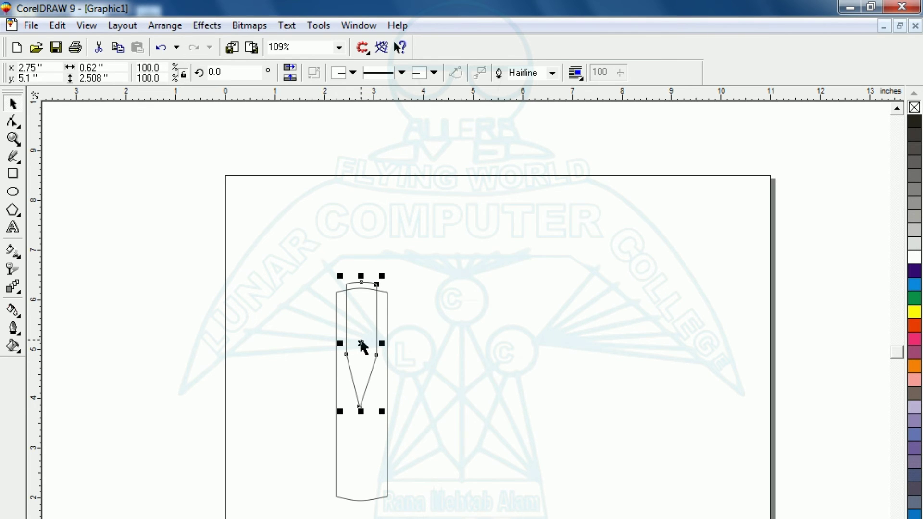
pyautogui.click(291, 325)
pyautogui.click(347, 357)
pyautogui.moveTo(361, 346); pyautogui.dragTo(363, 274)
pyautogui.click(459, 334)
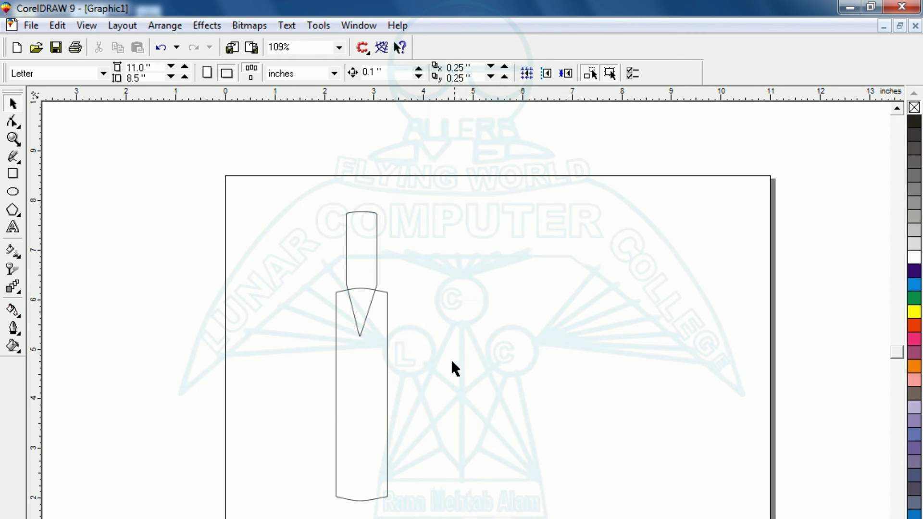
# Step: Lower the pointed shape slightly so its shoulder nodes sit on the bar's arched top edge
pyautogui.moveTo(288, 153)
pyautogui.mouseDown()
pyautogui.moveTo(363, 408)
pyautogui.moveTo(461, 400)
pyautogui.mouseUp()
pyautogui.hotkey('shift', 'F2')
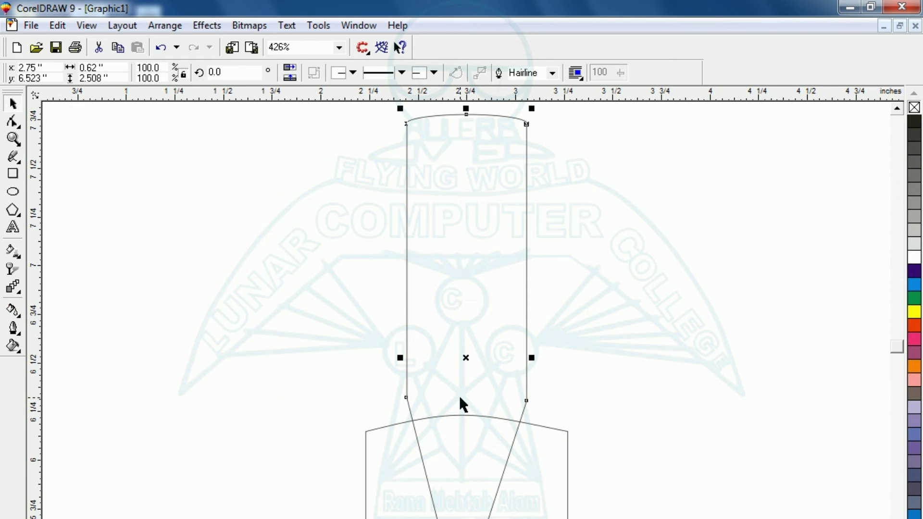
pyautogui.click(278, 398)
pyautogui.click(475, 356)
pyautogui.press('Down')
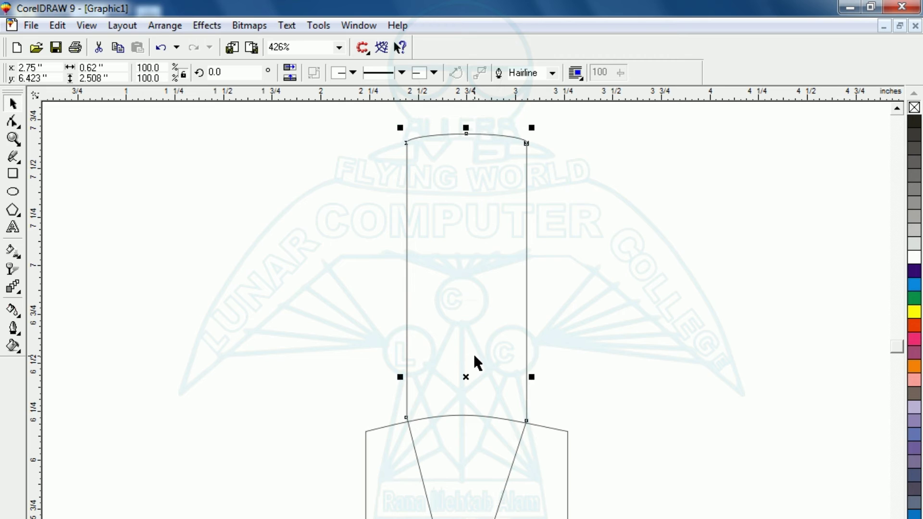
pyautogui.press('Down')
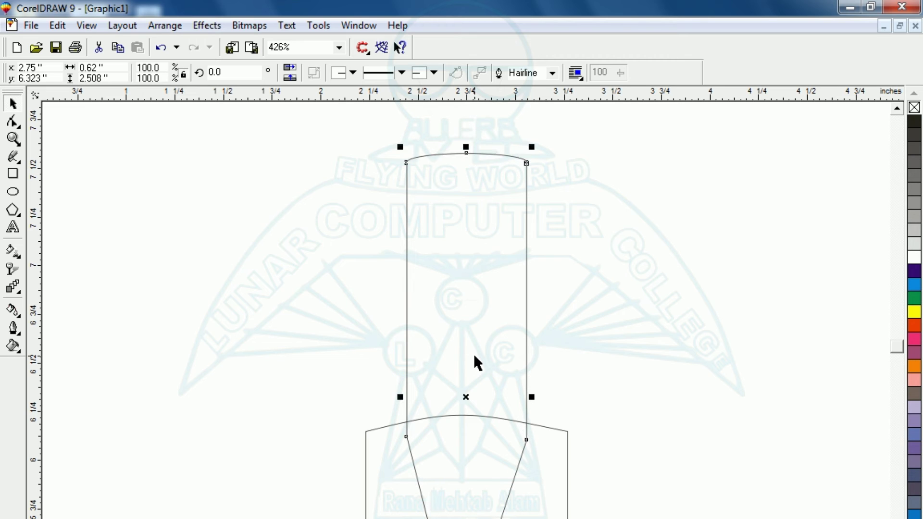
pyautogui.moveTo(465, 399); pyautogui.dragTo(464, 385)
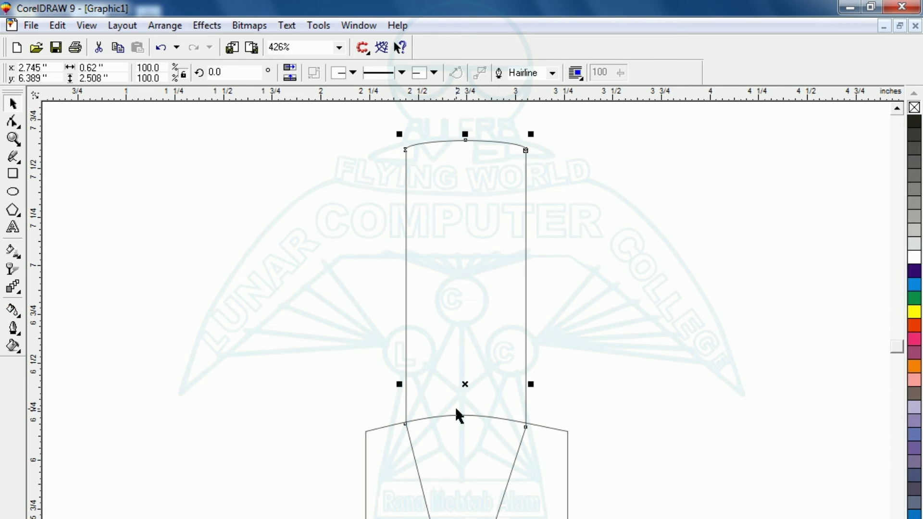
# Step: Select the bar and the pointed shape and realign them on their horizontal centres
pyautogui.press('F3')
pyautogui.press('F3')
pyautogui.click(395, 297)
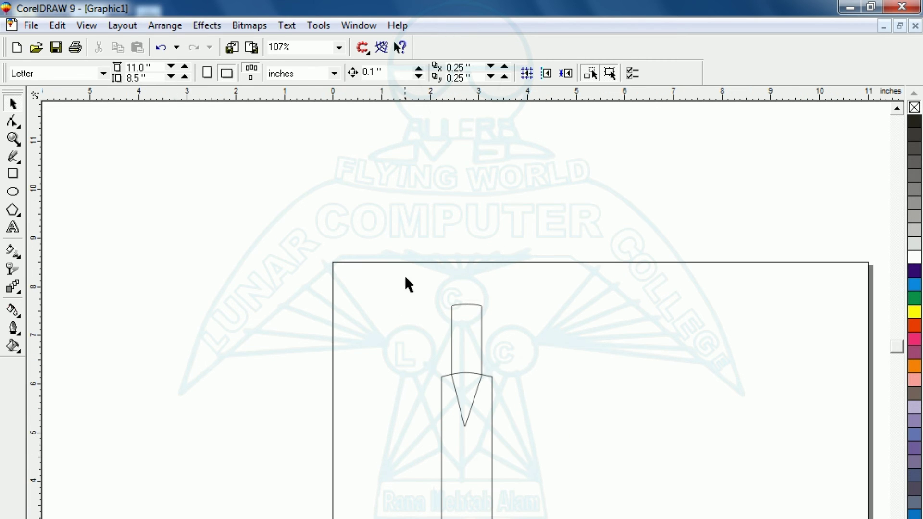
pyautogui.moveTo(399, 243); pyautogui.dragTo(541, 518)
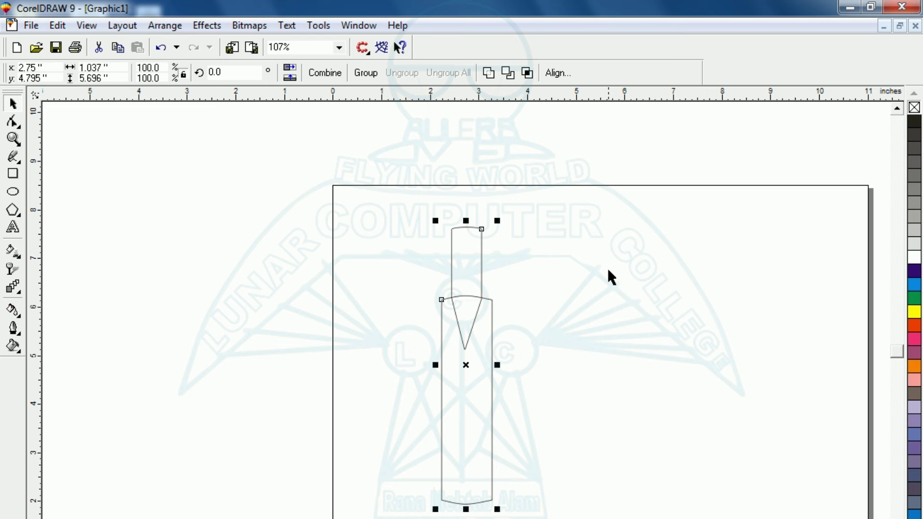
pyautogui.click(555, 73)
pyautogui.click(486, 304)
pyautogui.click(370, 406)
pyautogui.click(662, 335)
# Step: Narrow the pointed shape from both sides about its centre to about 0.457 inches wide
pyautogui.click(482, 282)
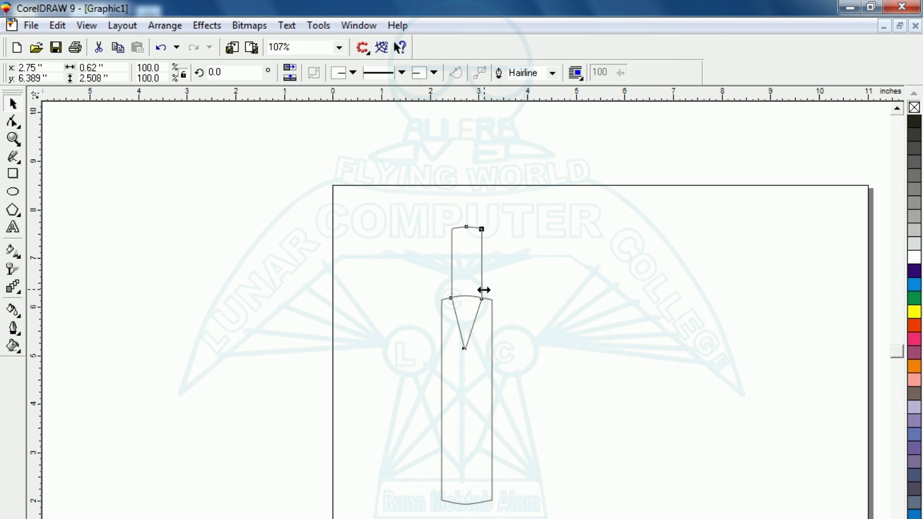
pyautogui.moveTo(484, 290); pyautogui.dragTo(479, 285)
pyautogui.click(536, 330)
pyautogui.click(474, 280)
pyautogui.click(408, 305)
# Step: Trim the bar with the pointed shape to cut a V-shaped notch in its arched top, and check the cut
pyautogui.moveTo(519, 178); pyautogui.dragTo(395, 518)
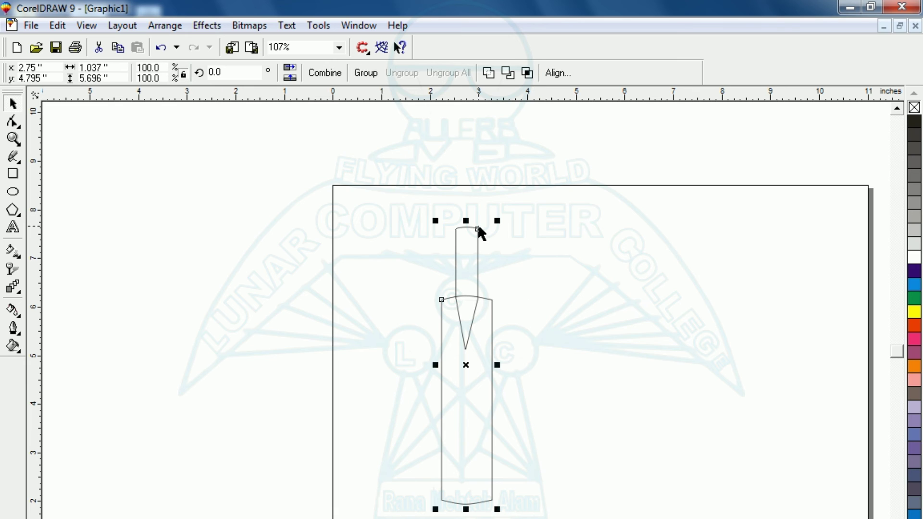
pyautogui.click(509, 76)
pyautogui.click(582, 351)
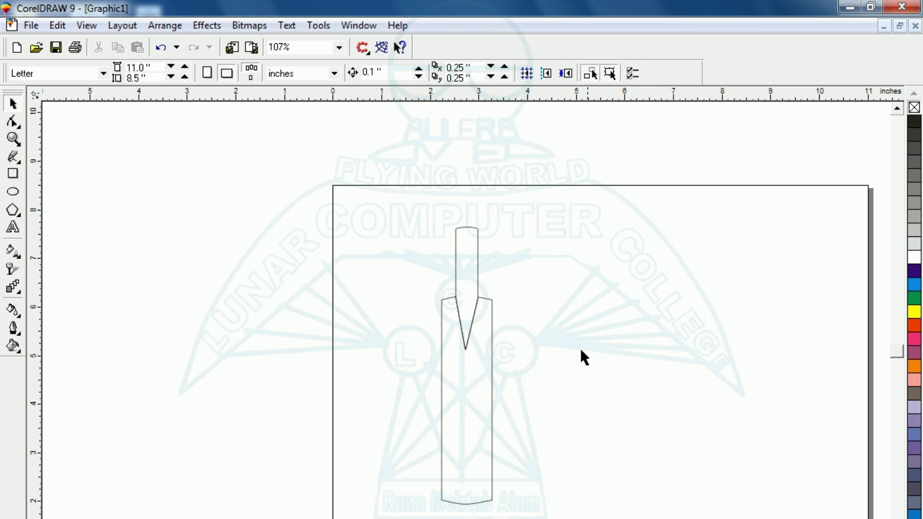
pyautogui.moveTo(474, 288); pyautogui.dragTo(581, 297)
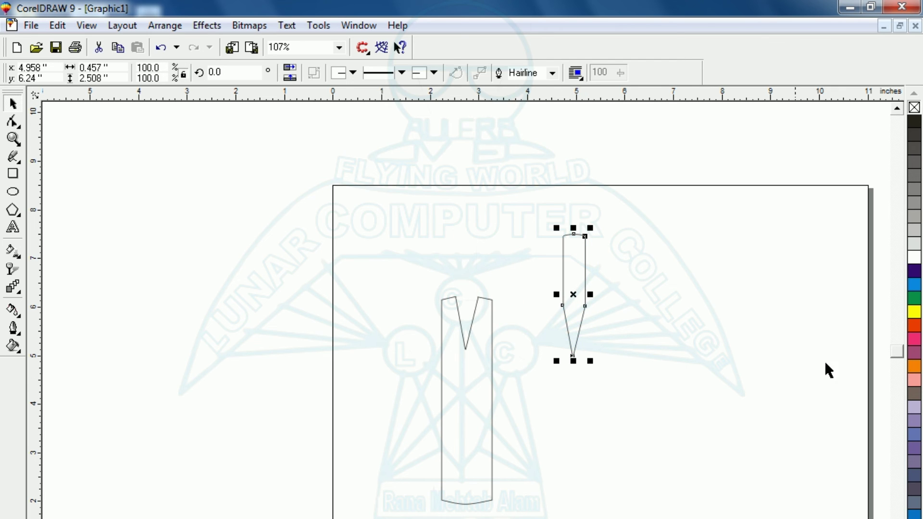
pyautogui.hotkey('ctrl', 'z')
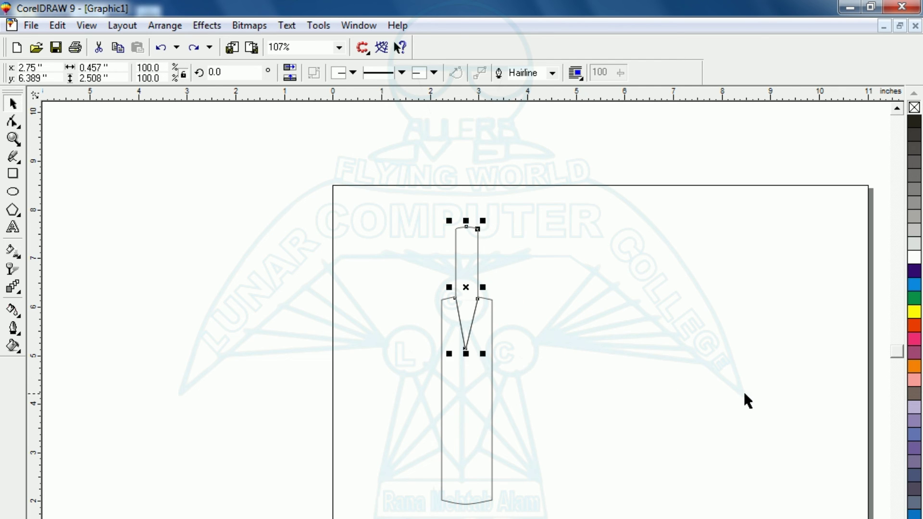
pyautogui.click(534, 383)
# Step: Fill the notched bar with light orange
pyautogui.click(443, 379)
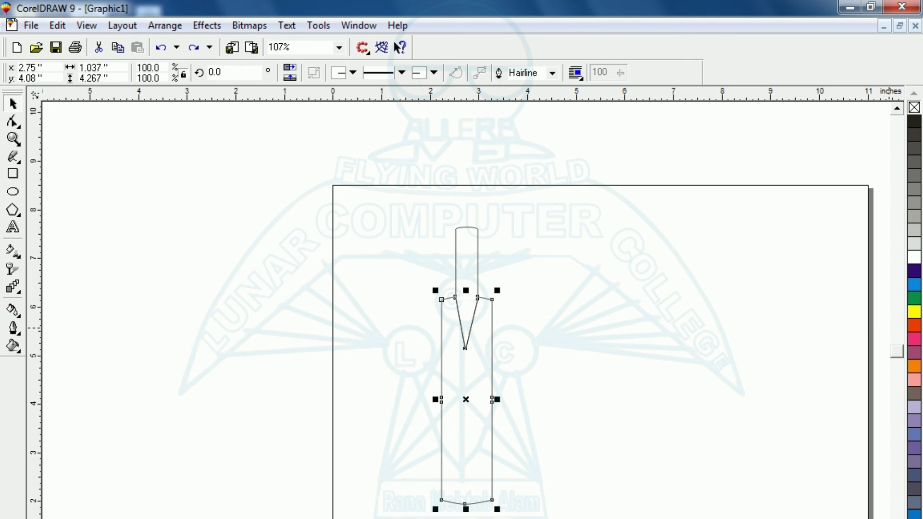
pyautogui.click(914, 518)
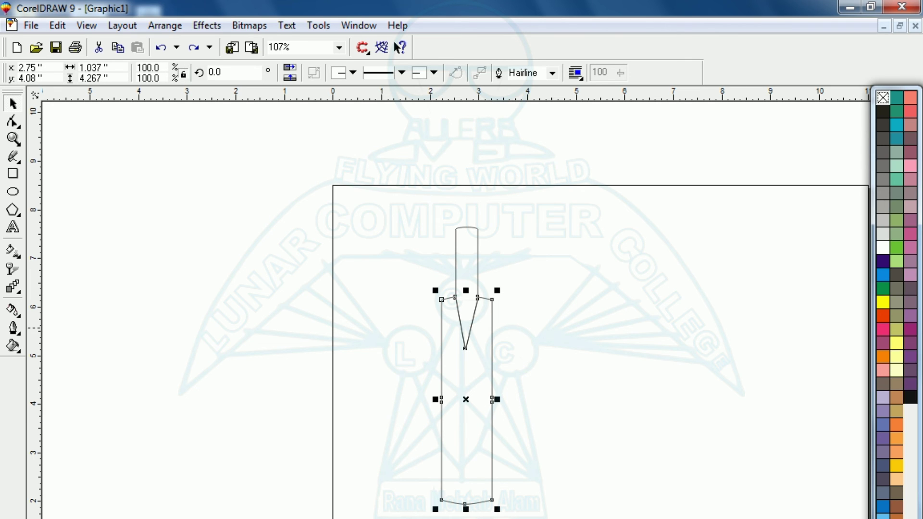
pyautogui.click(897, 481)
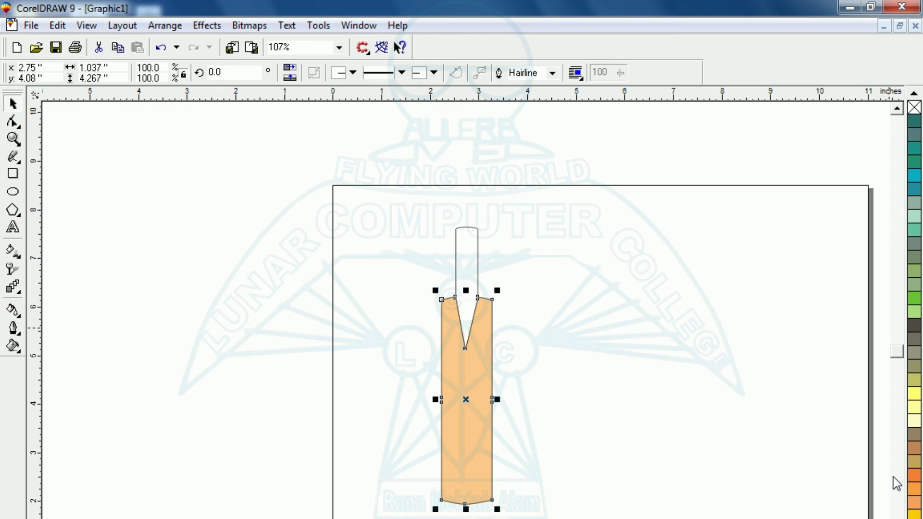
# Step: Remove the notched bar's outline, and give the pointed piece a dark grey fill and a matching outline
pyautogui.rightClick(914, 107)
pyautogui.click(466, 298)
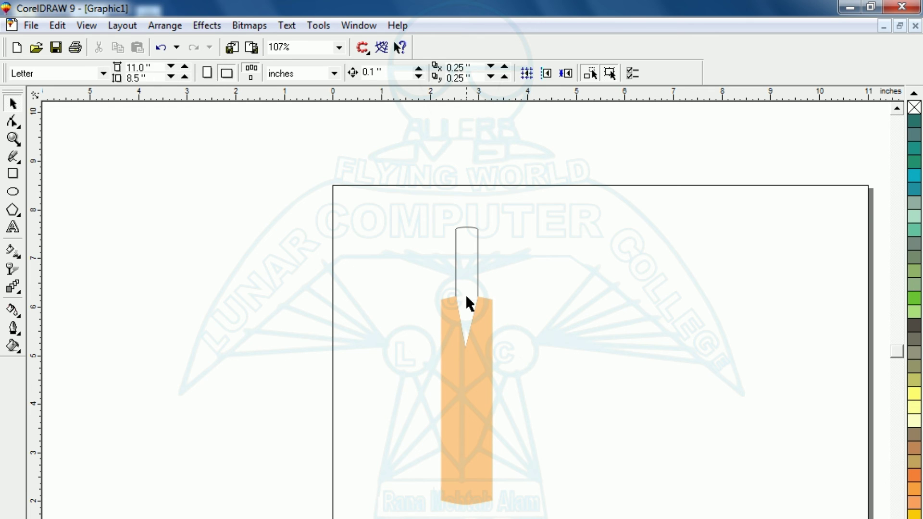
pyautogui.click(466, 298)
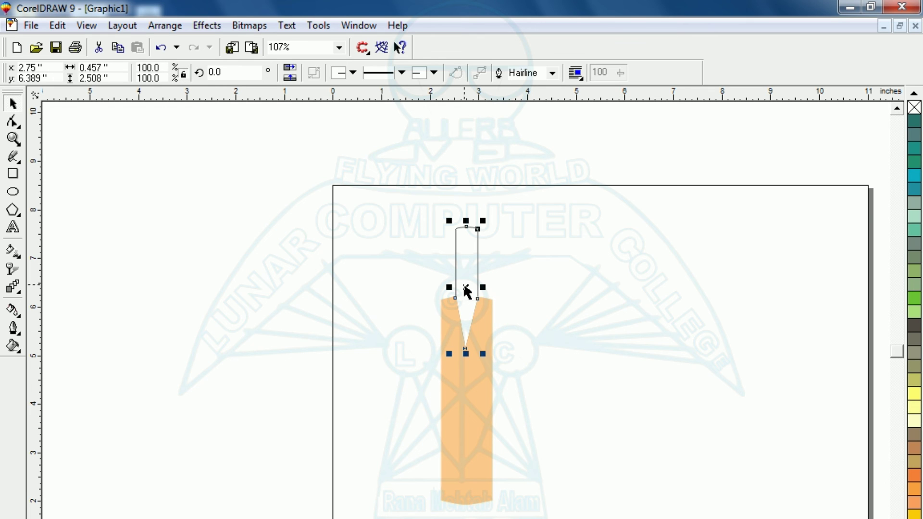
pyautogui.click(915, 331)
pyautogui.rightClick(914, 331)
pyautogui.click(682, 413)
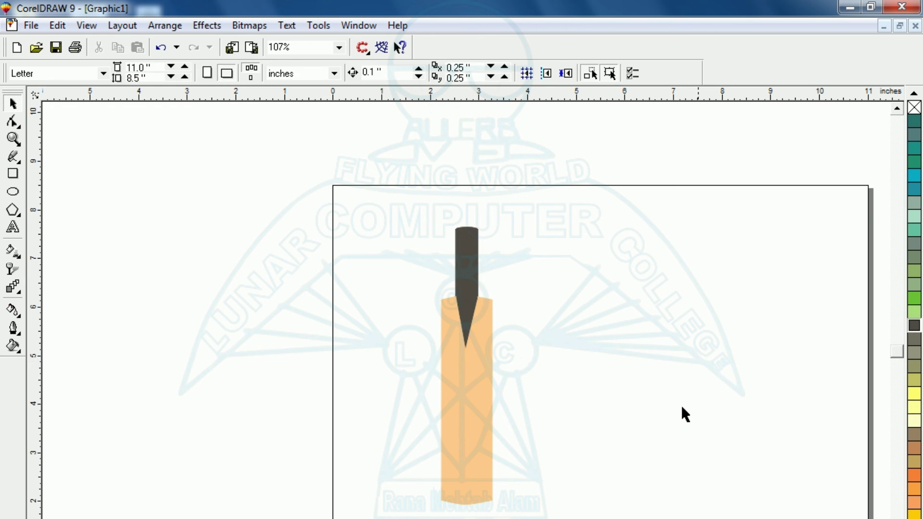
# Step: Draw a circle about 0.61 inches in diameter just outside the bar's lower right edge
pyautogui.click(13, 192)
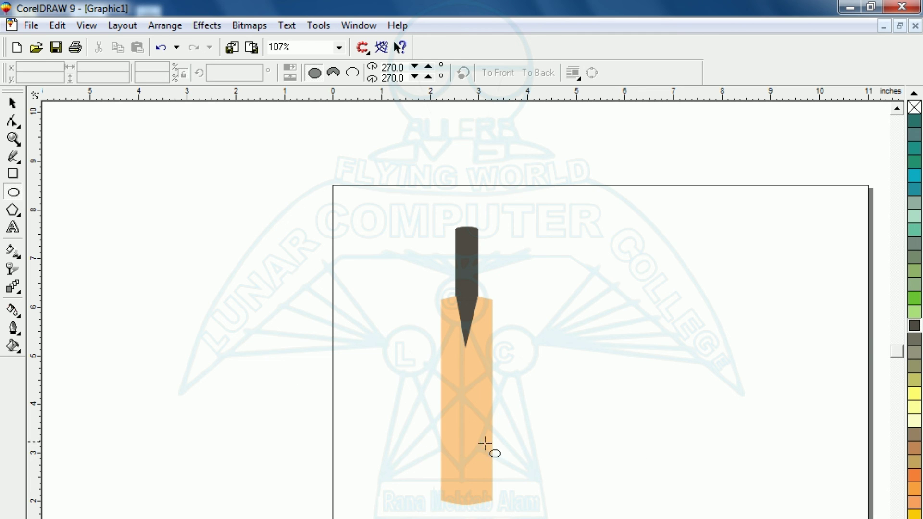
pyautogui.moveTo(505, 465); pyautogui.dragTo(534, 494)
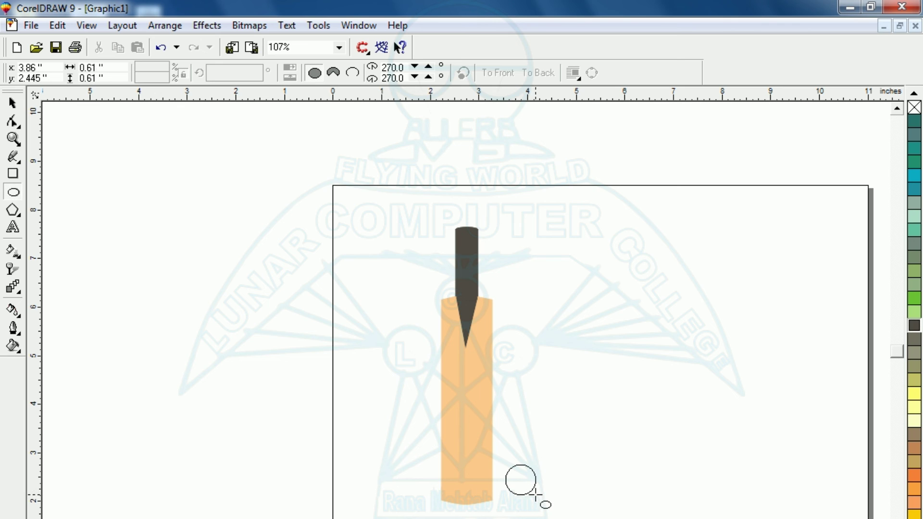
pyautogui.moveTo(535, 494); pyautogui.dragTo(536, 495)
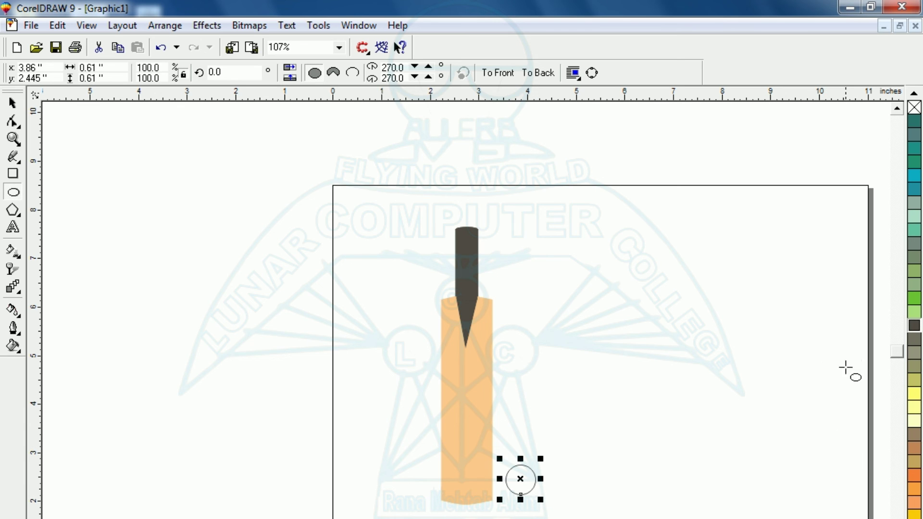
# Step: Colour the circle's fill and outline red-orange, and clear the selection
pyautogui.click(914, 518)
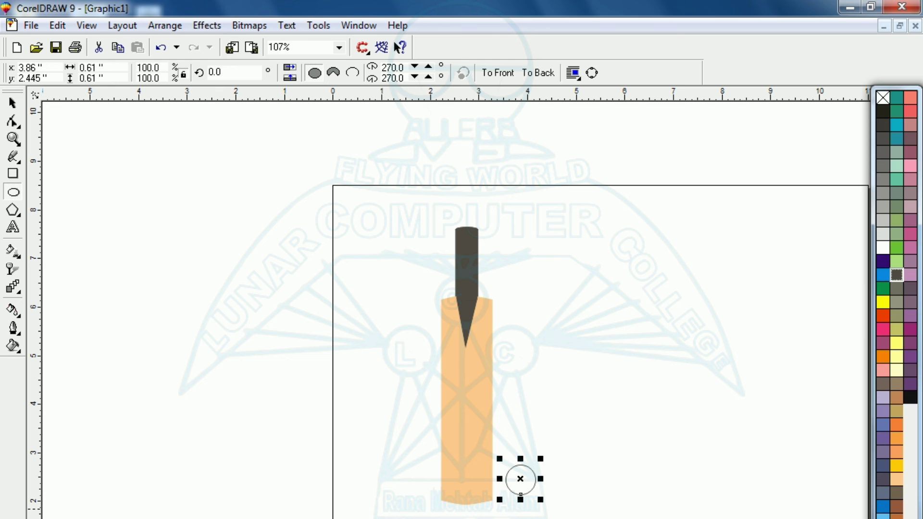
pyautogui.click(883, 315)
pyautogui.rightClick(882, 313)
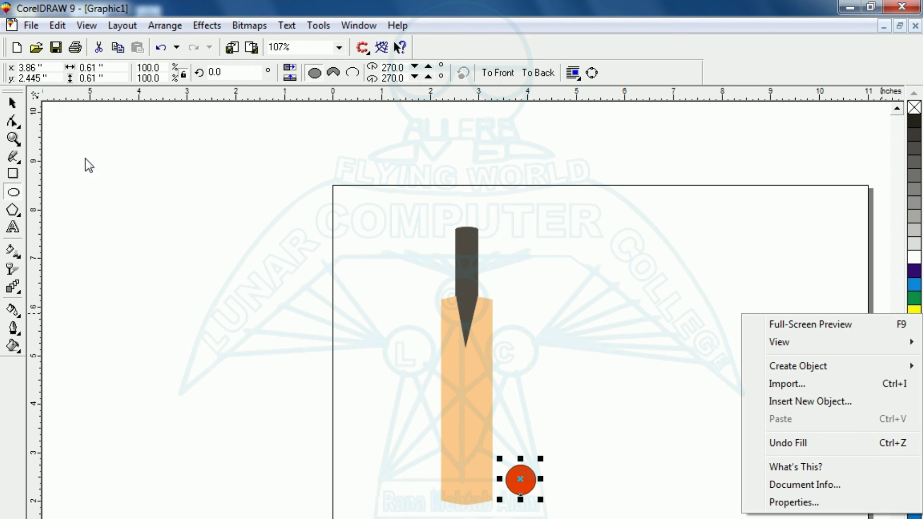
pyautogui.click(12, 110)
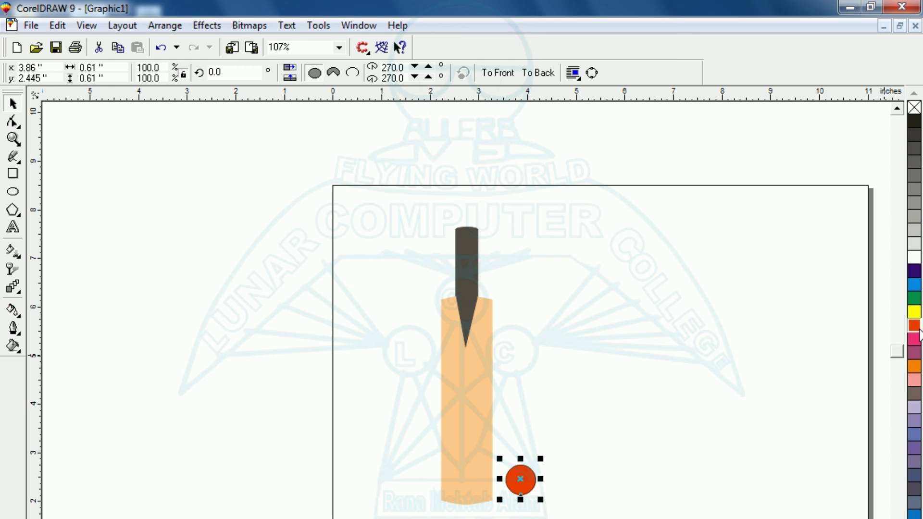
pyautogui.click(709, 413)
# Step: Move the red-orange circle sideways so it overlaps the bar's lower right edge
pyautogui.click(524, 481)
pyautogui.moveTo(524, 481); pyautogui.dragTo(502, 481)
pyautogui.click(643, 435)
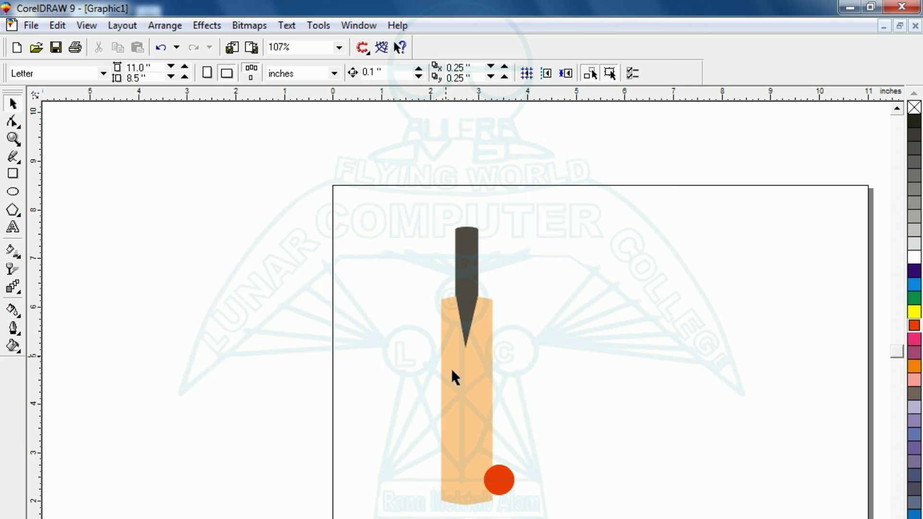
# Step: Select all three shapes and zoom to fit them for a closer check, and clear the selection
pyautogui.moveTo(576, 517); pyautogui.dragTo(582, 517)
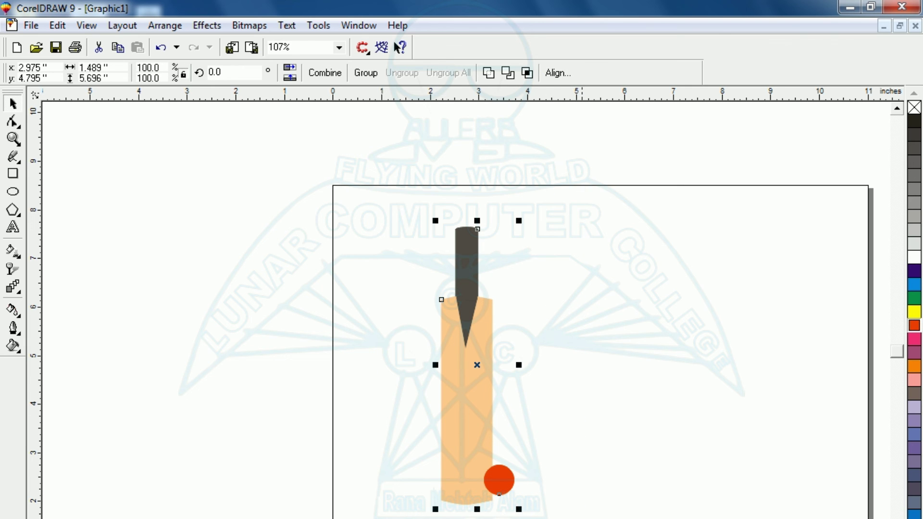
pyautogui.hotkey('shift', 'F2')
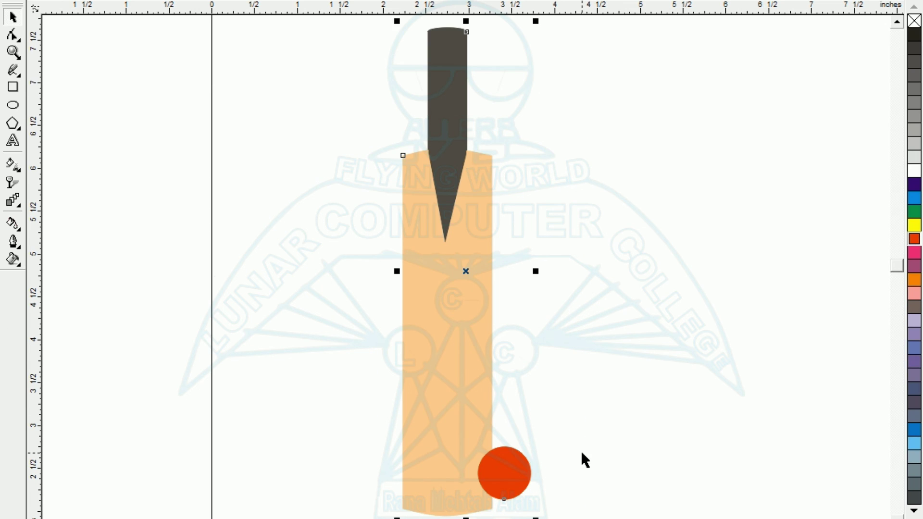
pyautogui.click(281, 374)
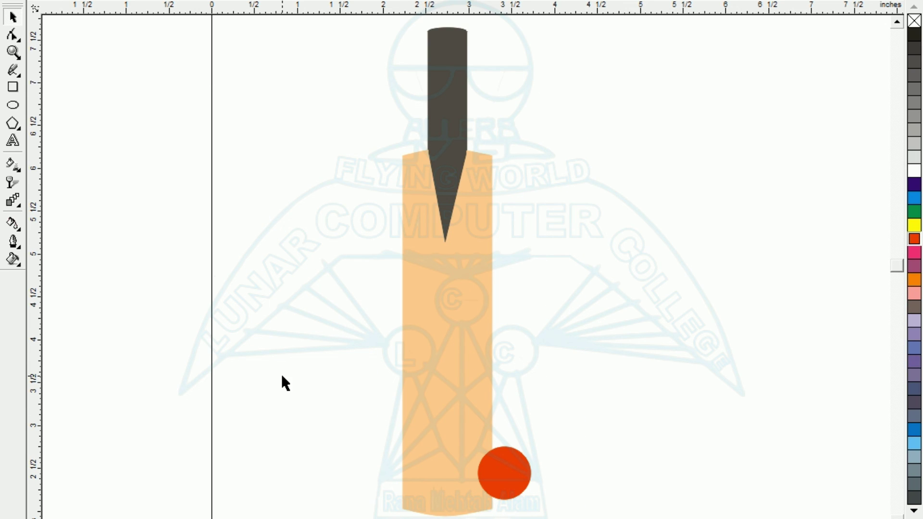